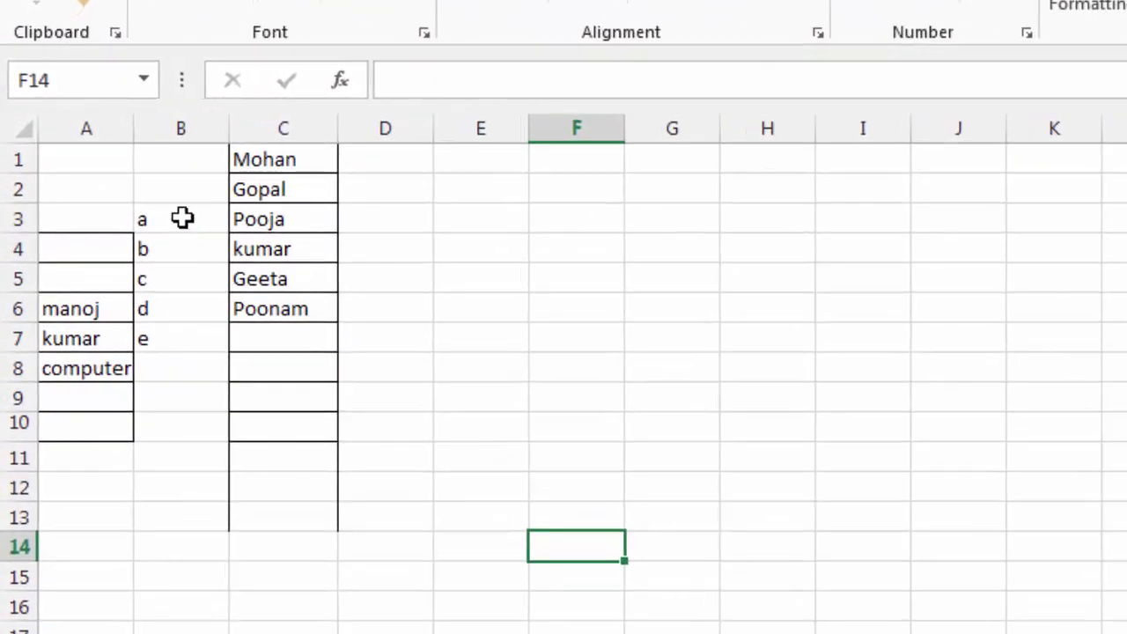
Delete the letters in B3:B7, then cut manoj, kumar and computer from A6:A10 and paste them at A1.
drag(182, 218, 185, 339)
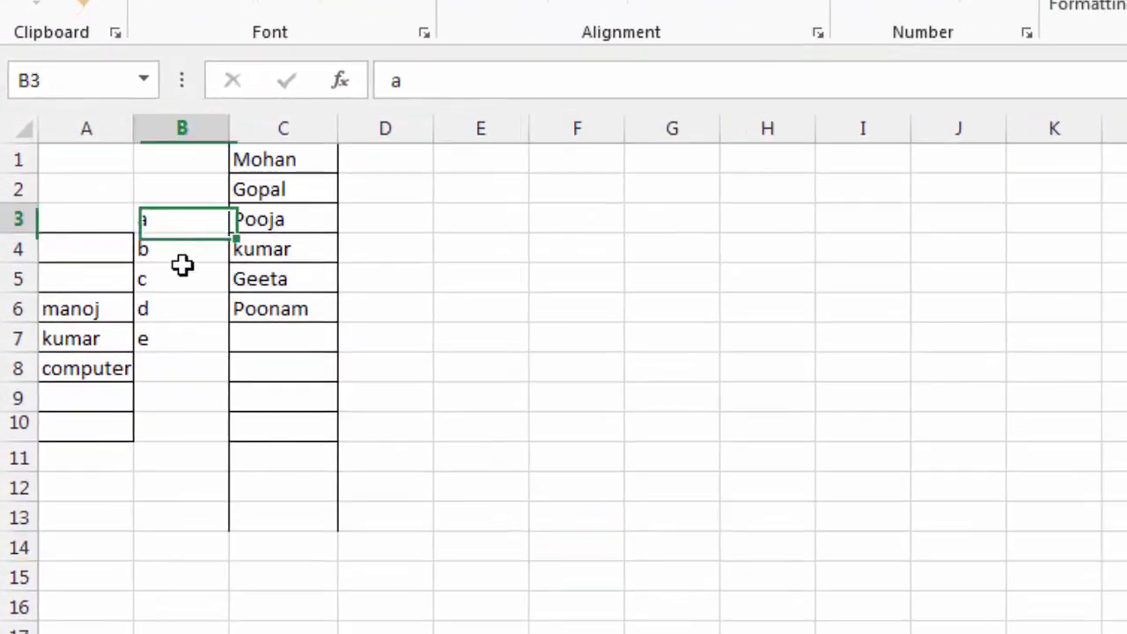
key(Delete)
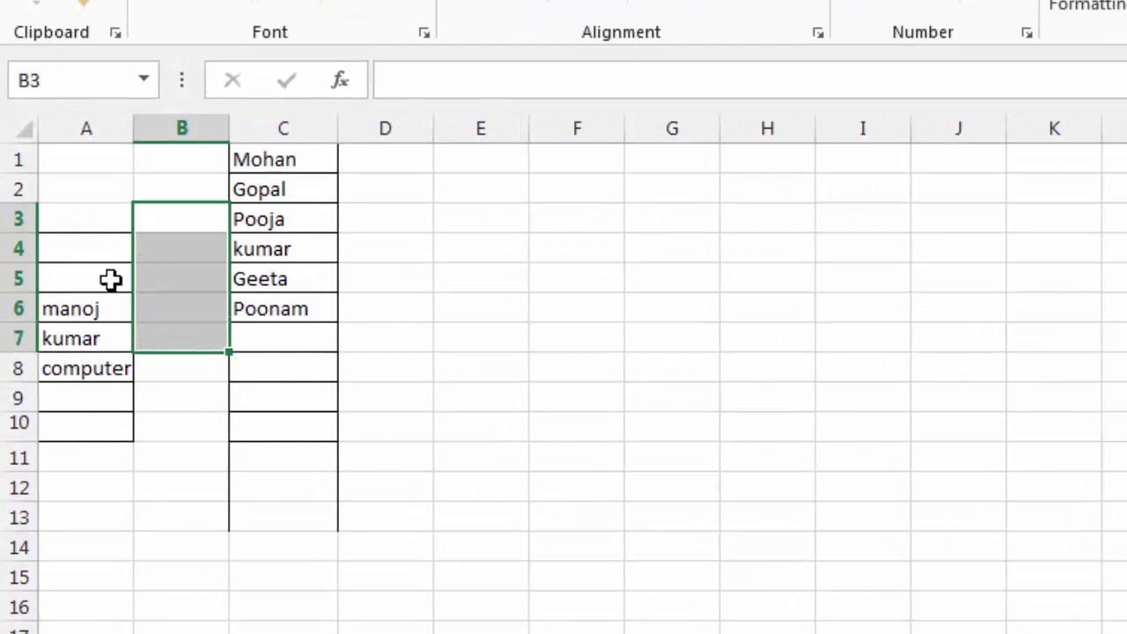
drag(86, 308, 87, 420)
key(ctrl+x)
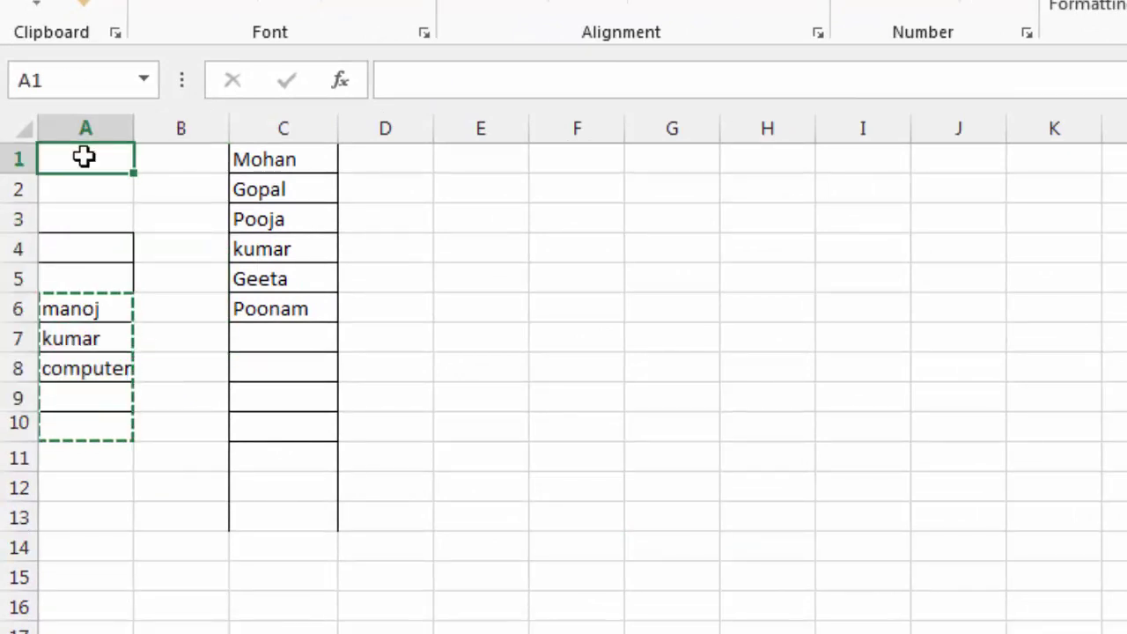
drag(82, 158, 86, 278)
key(ctrl+v)
click(159, 219)
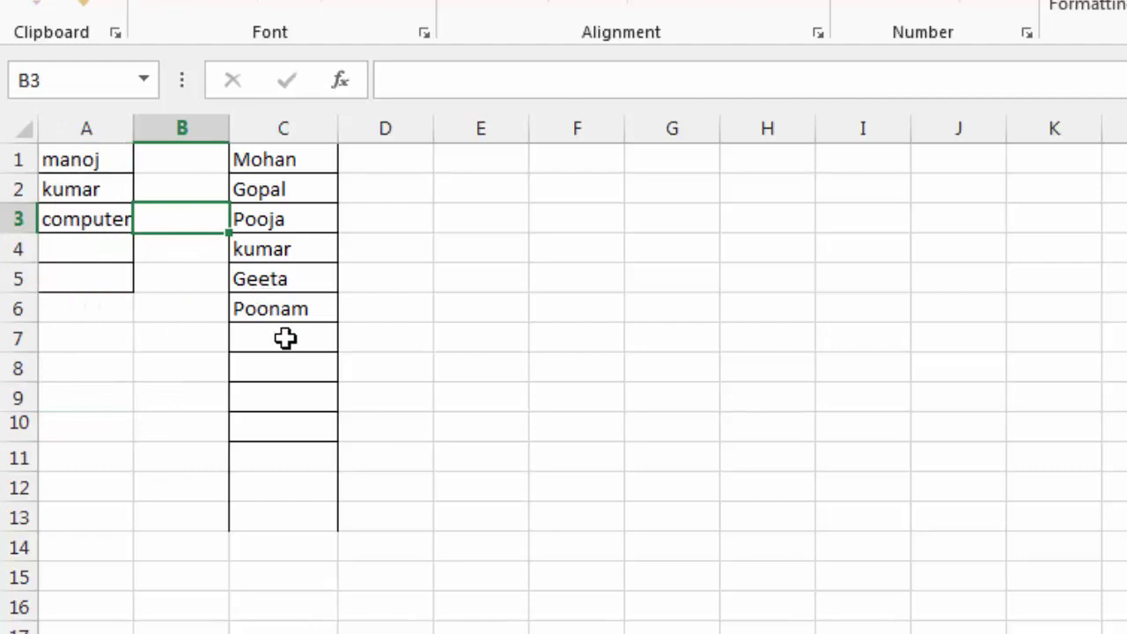
Highlight the moved entries in column A and the six names in column C for review.
drag(55, 206, 86, 278)
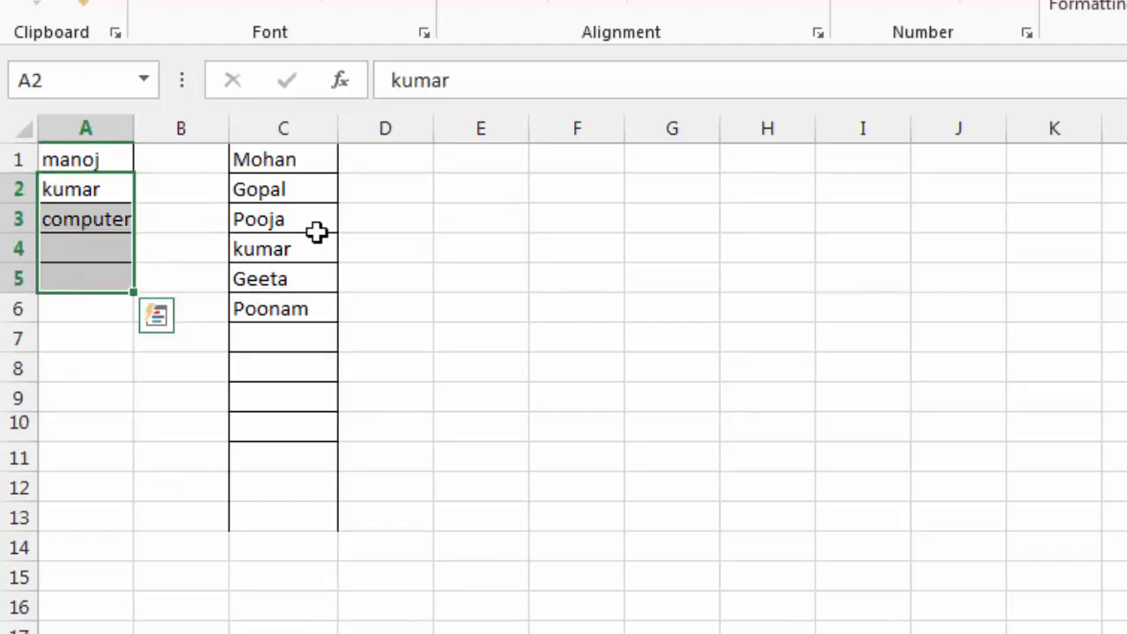
drag(311, 197, 310, 248)
click(310, 278)
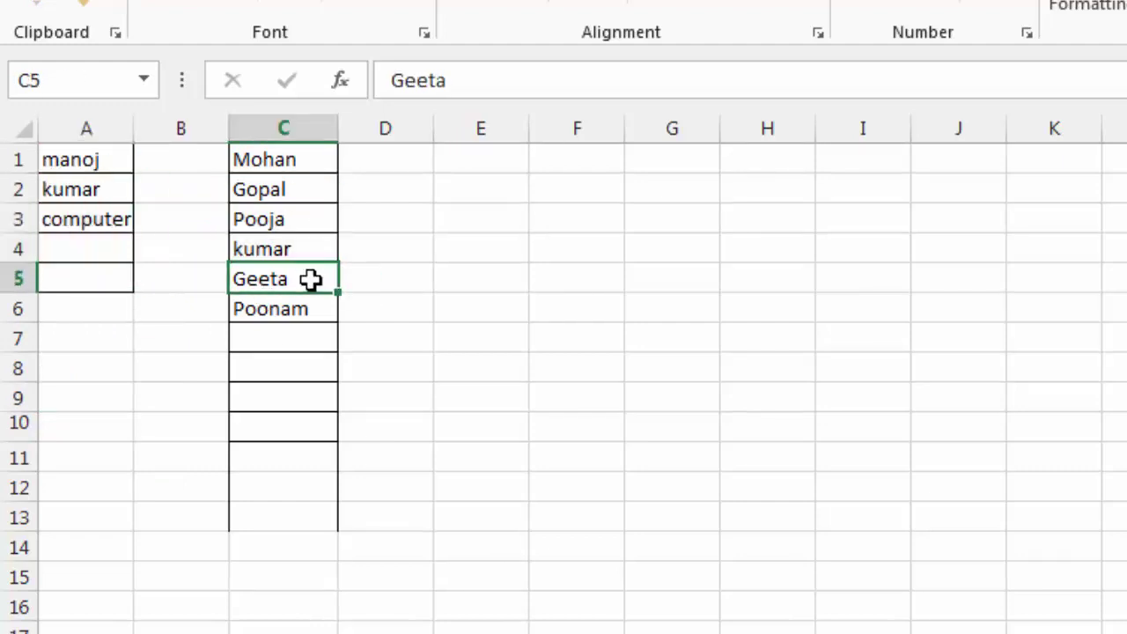
drag(101, 164, 101, 247)
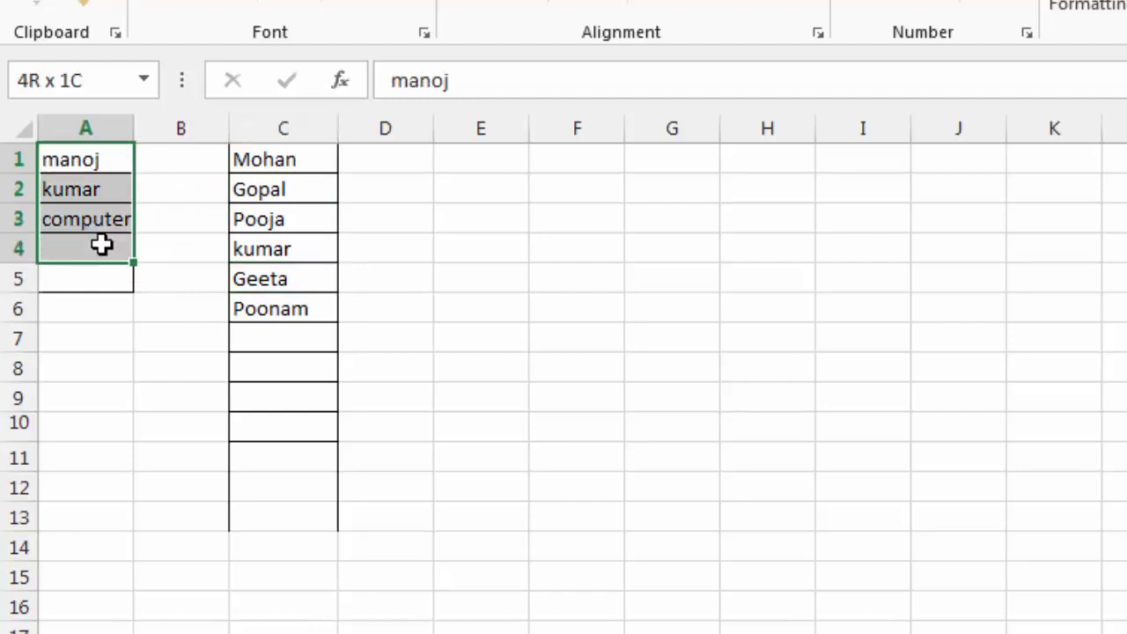
drag(262, 159, 302, 297)
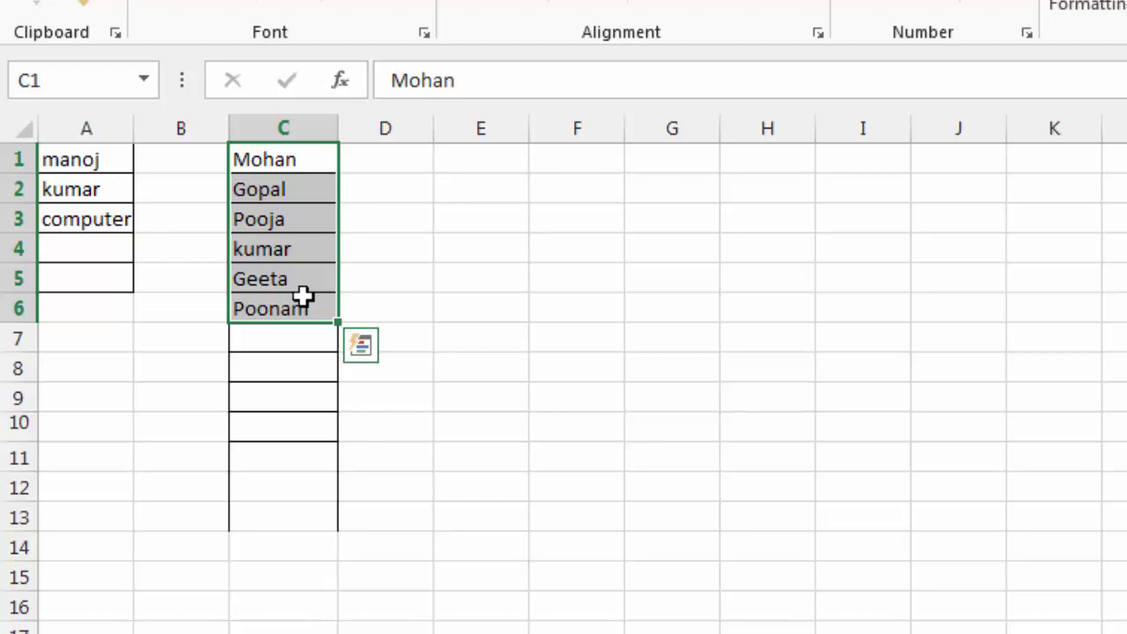
click(195, 329)
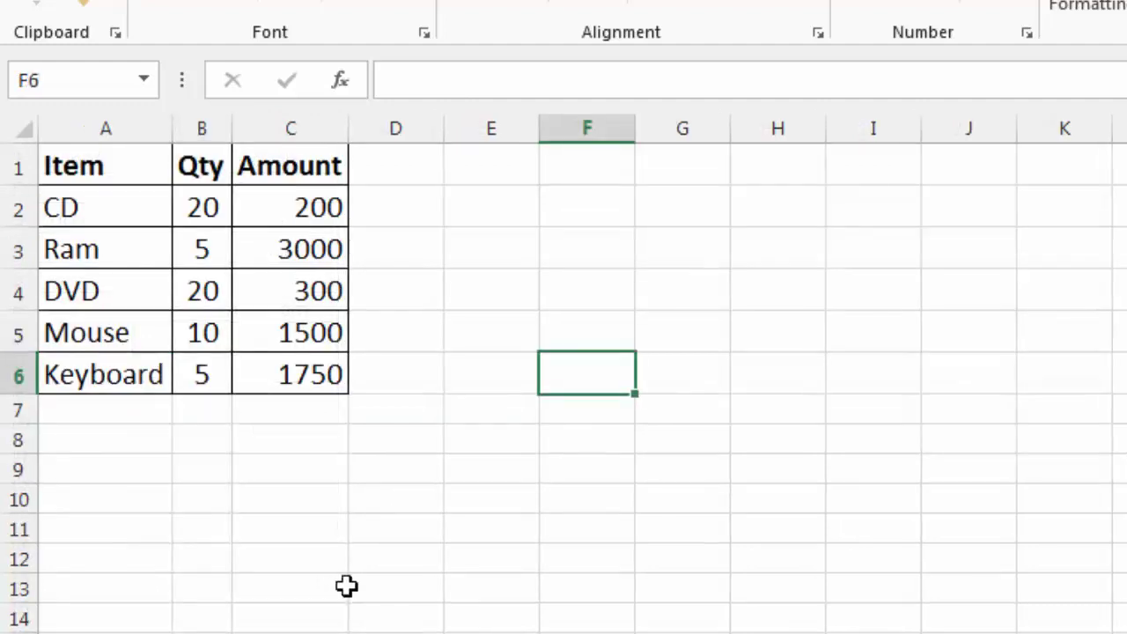
Switch to the Item/Qty/Amount sheet and highlight the six-row, three-column table A1:C6.
click(178, 471)
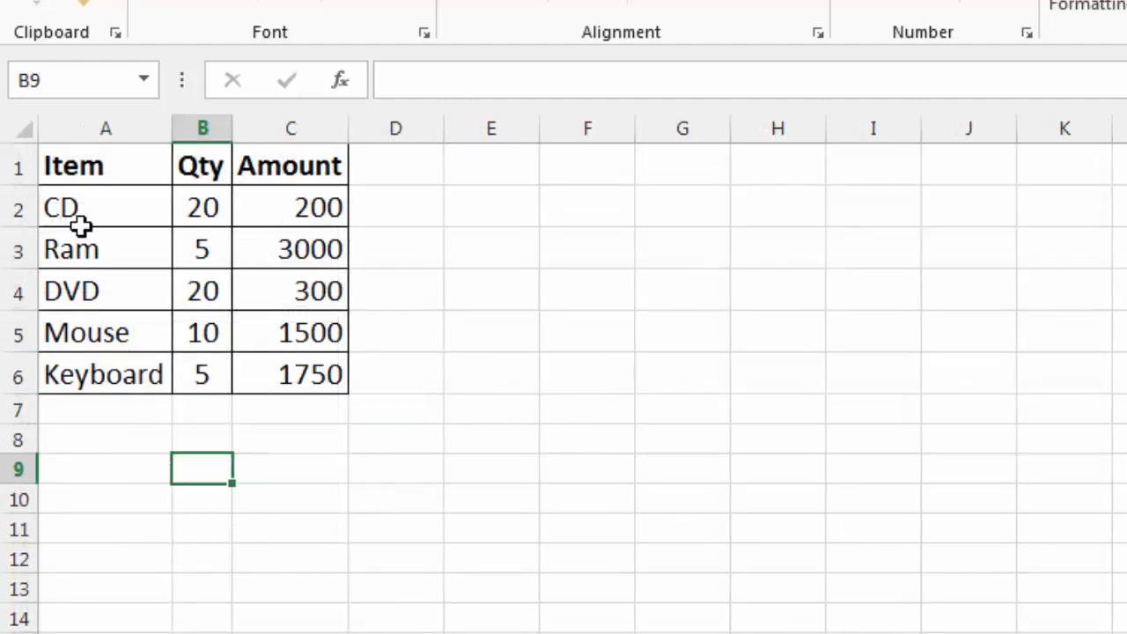
drag(86, 157, 312, 364)
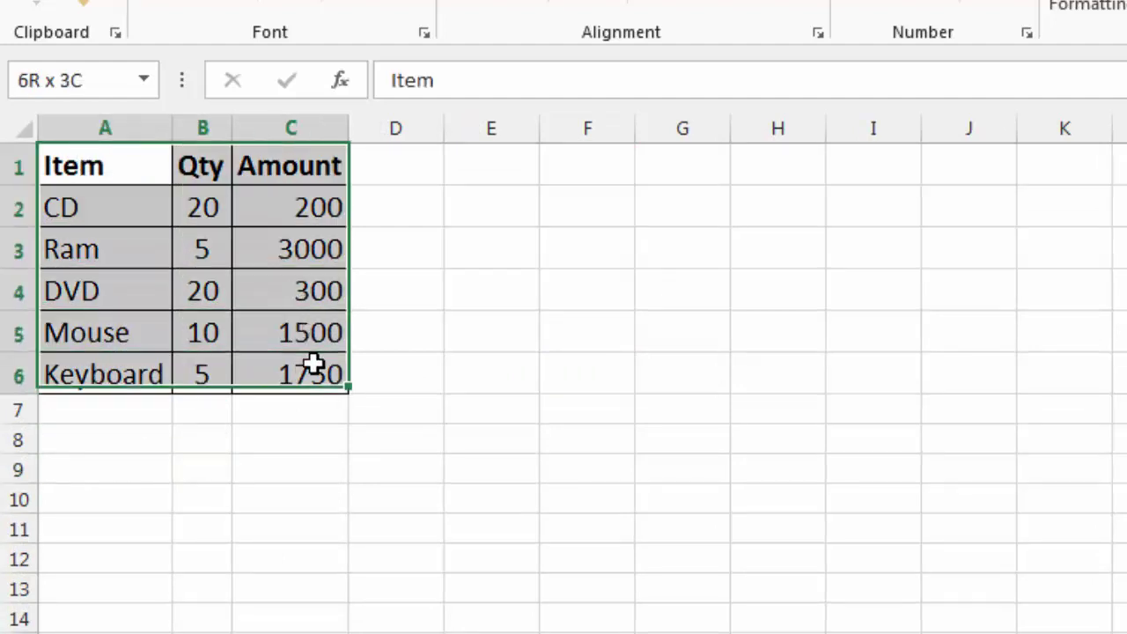
drag(83, 168, 203, 333)
click(128, 180)
drag(163, 169, 309, 335)
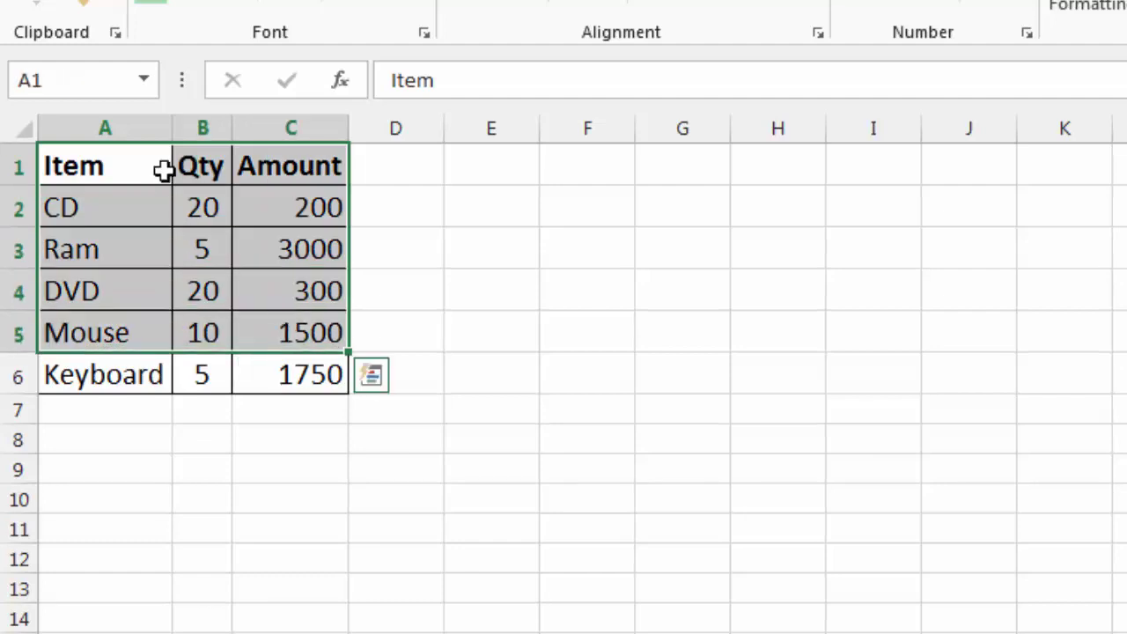
mouse_move(88, 167)
mouse_down()
mouse_move(349, 319)
mouse_move(370, 373)
mouse_up()
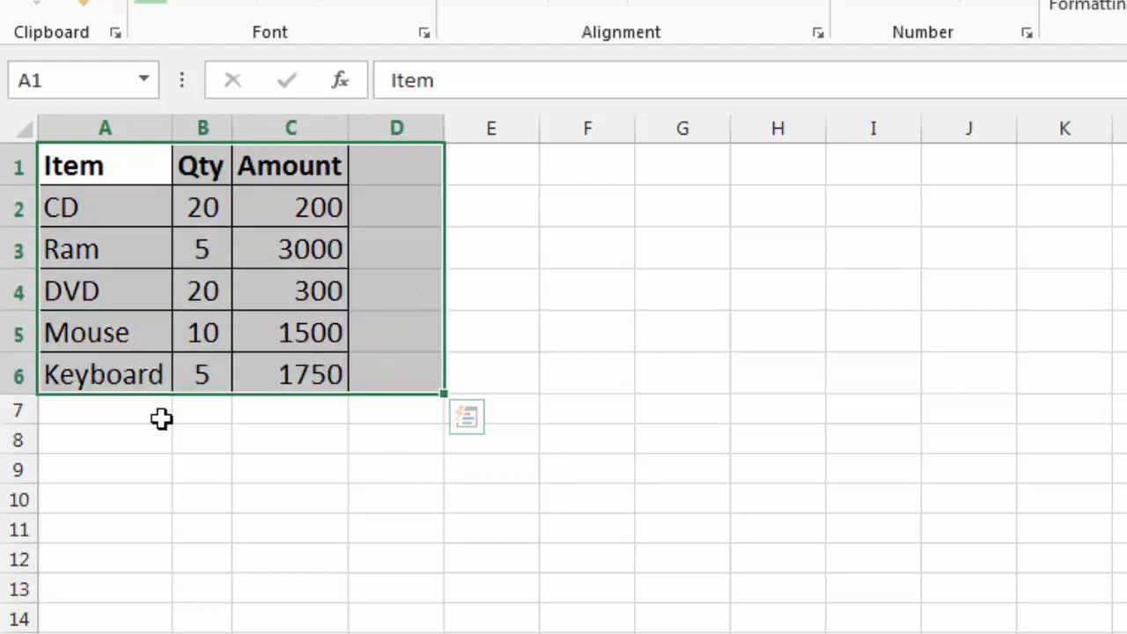
click(161, 417)
Point out the Item column and the last Keyboard row, quantity 5 and amount 1750.
click(421, 388)
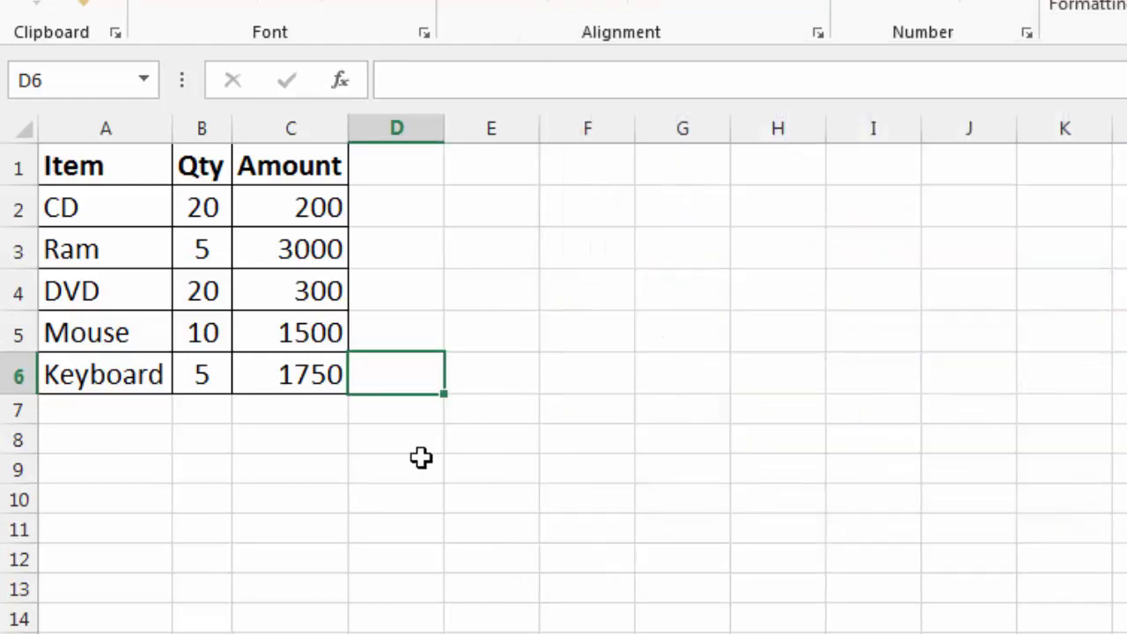
click(279, 439)
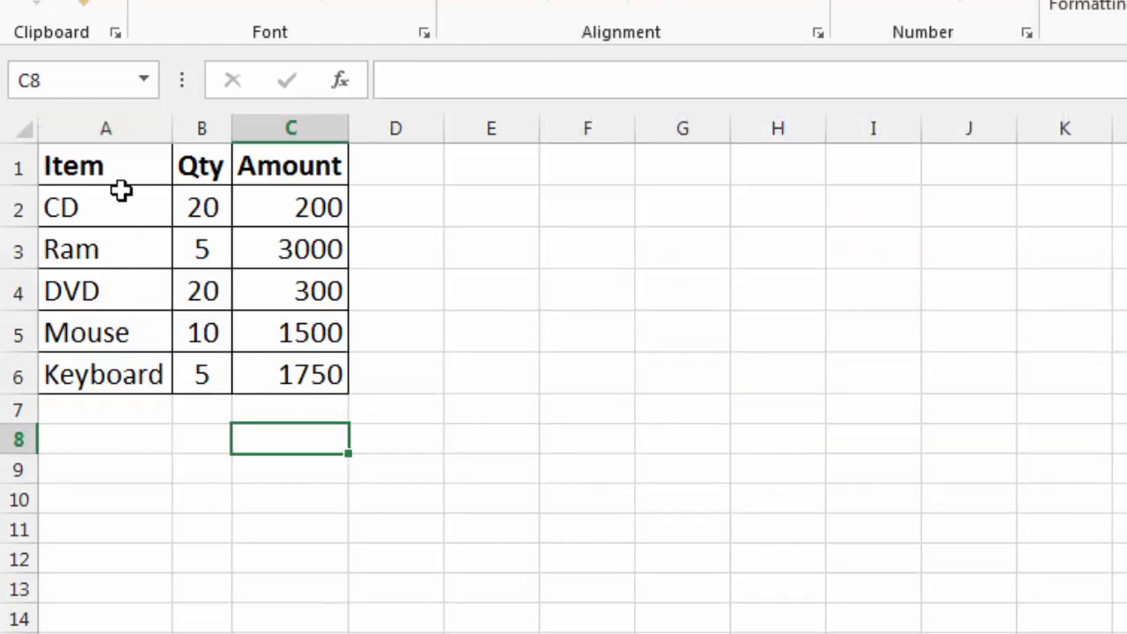
mouse_move(120, 187)
mouse_down()
mouse_move(130, 359)
mouse_move(307, 372)
mouse_up()
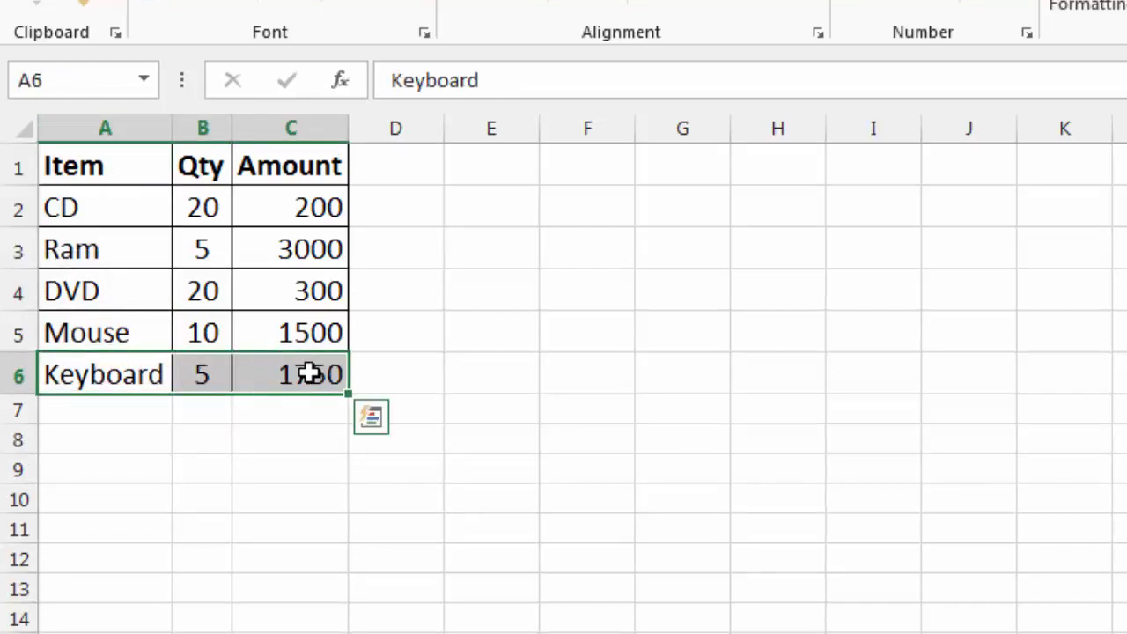
click(430, 377)
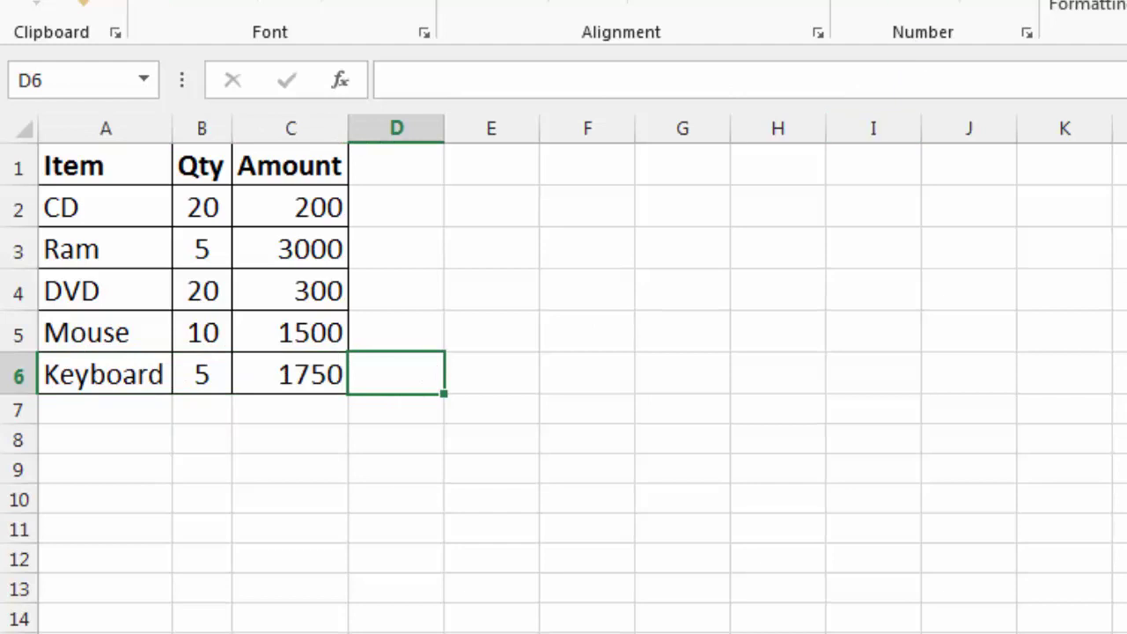
Open the Visual Basic editor from the Developer tab and close the Locals window.
click(622, 2)
click(36, 4)
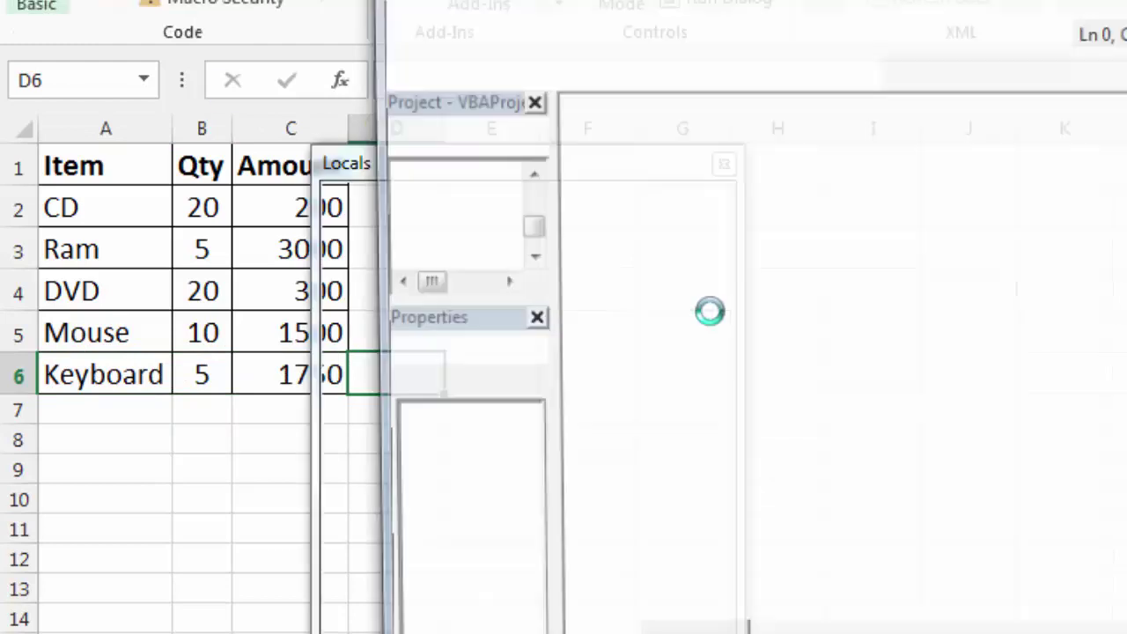
click(455, 172)
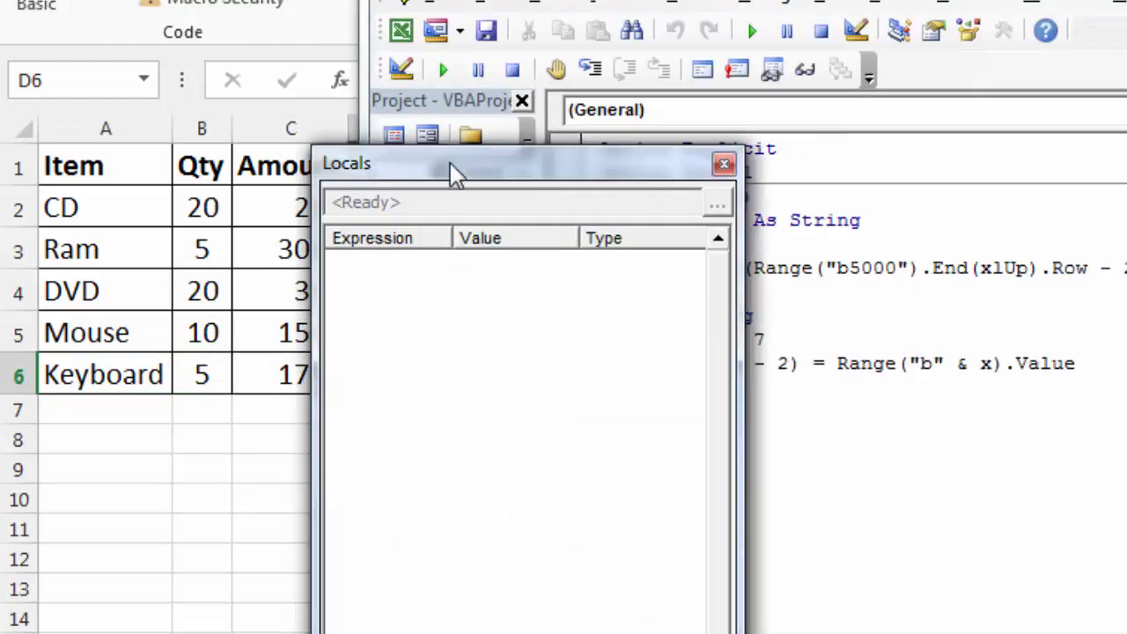
drag(423, 171, 404, 183)
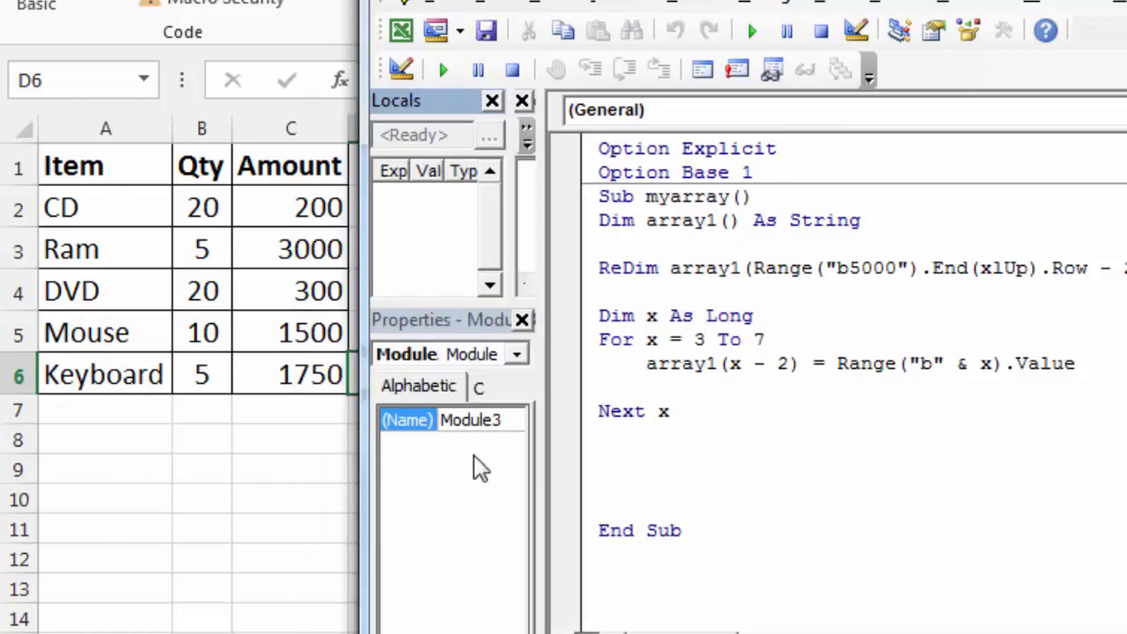
drag(428, 104, 242, 259)
click(473, 237)
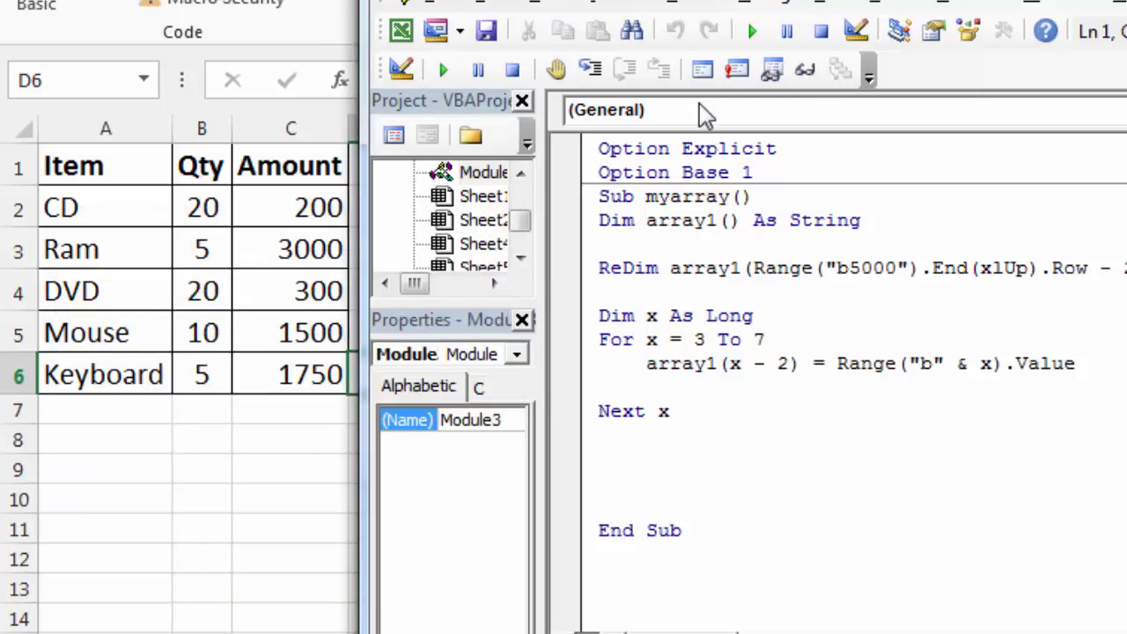
Delete the old array-loop code from Module3, leaving the myarray procedure empty.
drag(678, 458, 616, 434)
drag(628, 391, 599, 218)
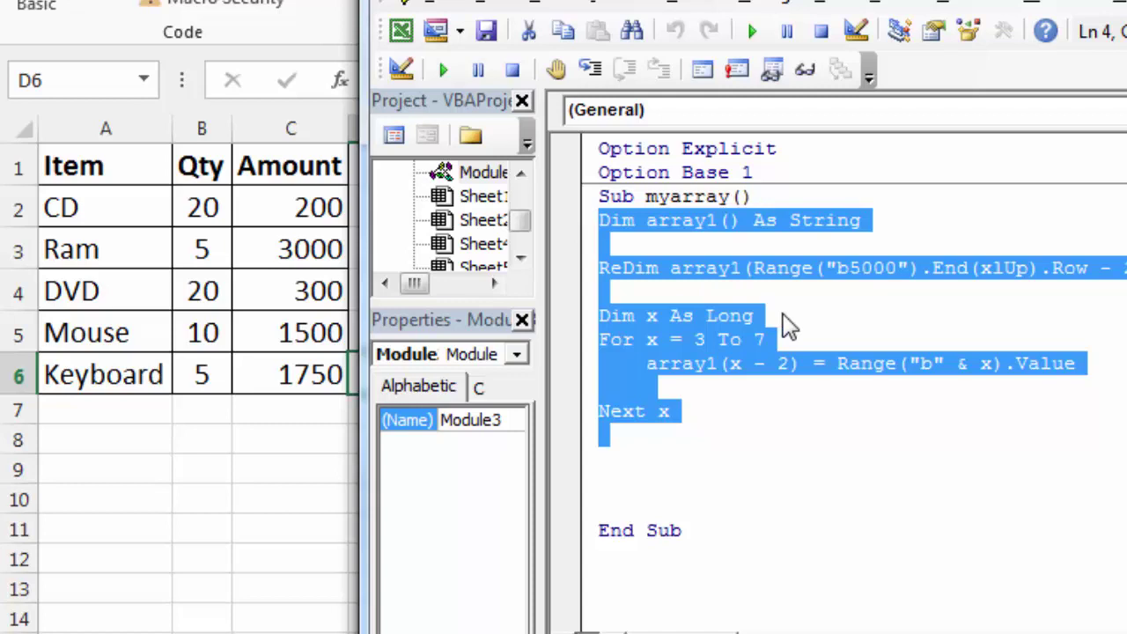
key(Delete)
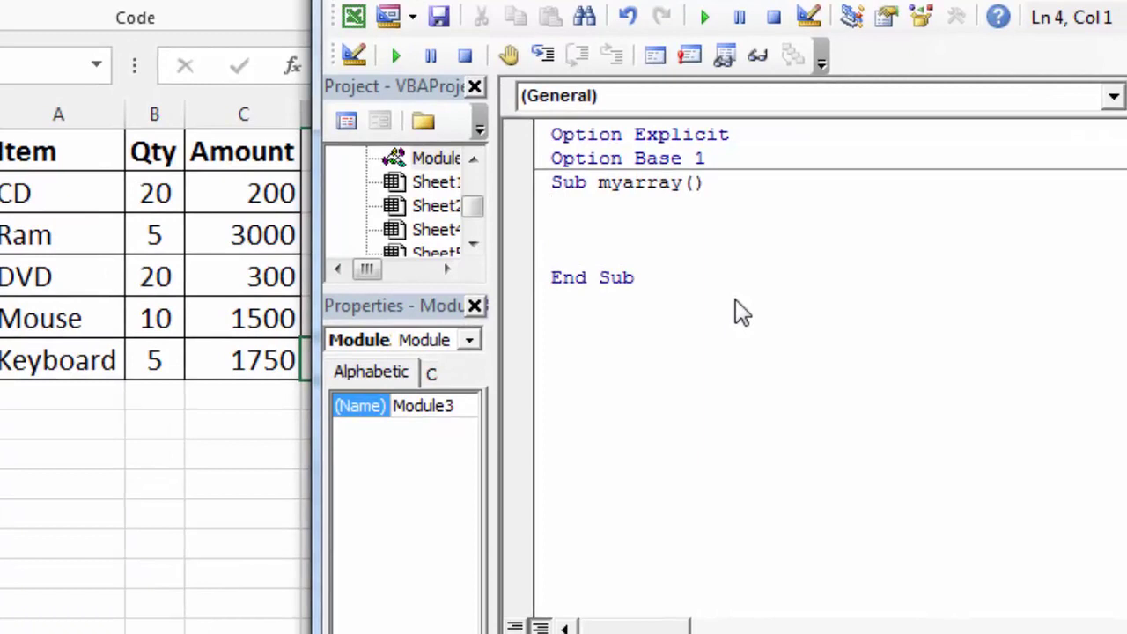
Write 'dim array (6,3)' under Sub myarray(), after briefly trying '1 to 6, 1 to 3' bounds.
text(dim )
text(array)
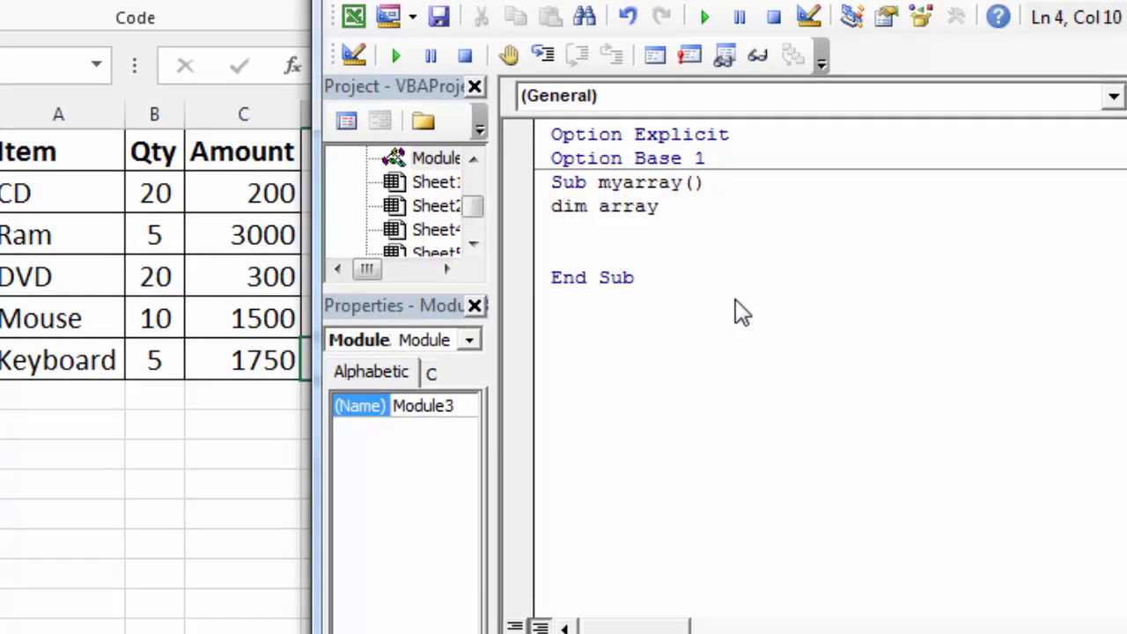
text( ()
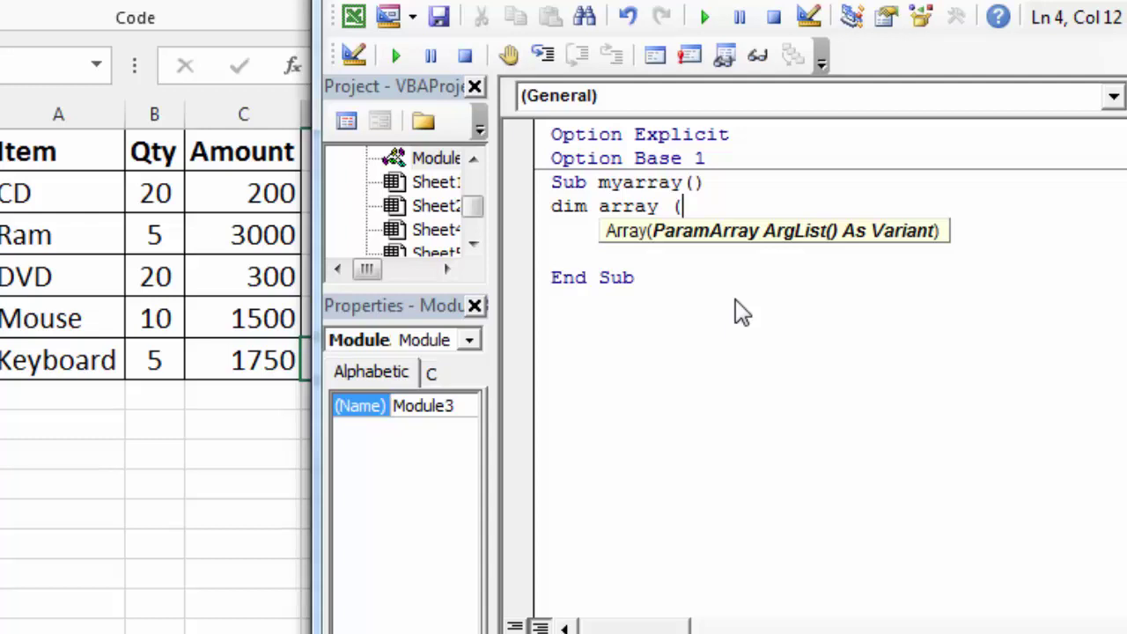
text(6,)
text(3)
text())
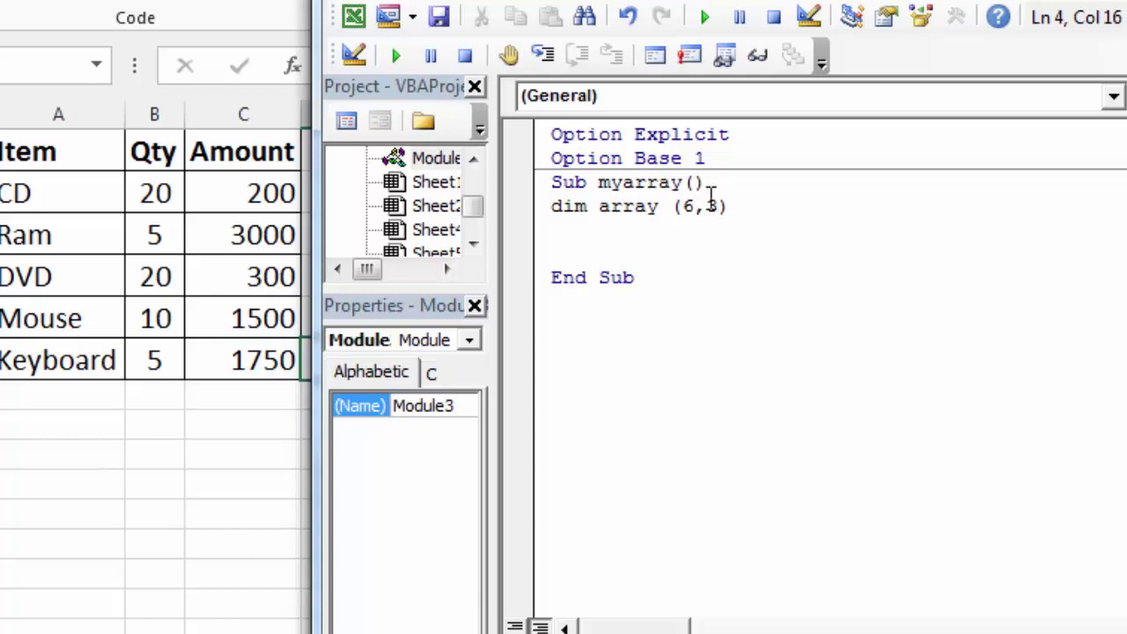
key(Left)
key(BackSpace)
key(BackSpace)
key(BackSpace)
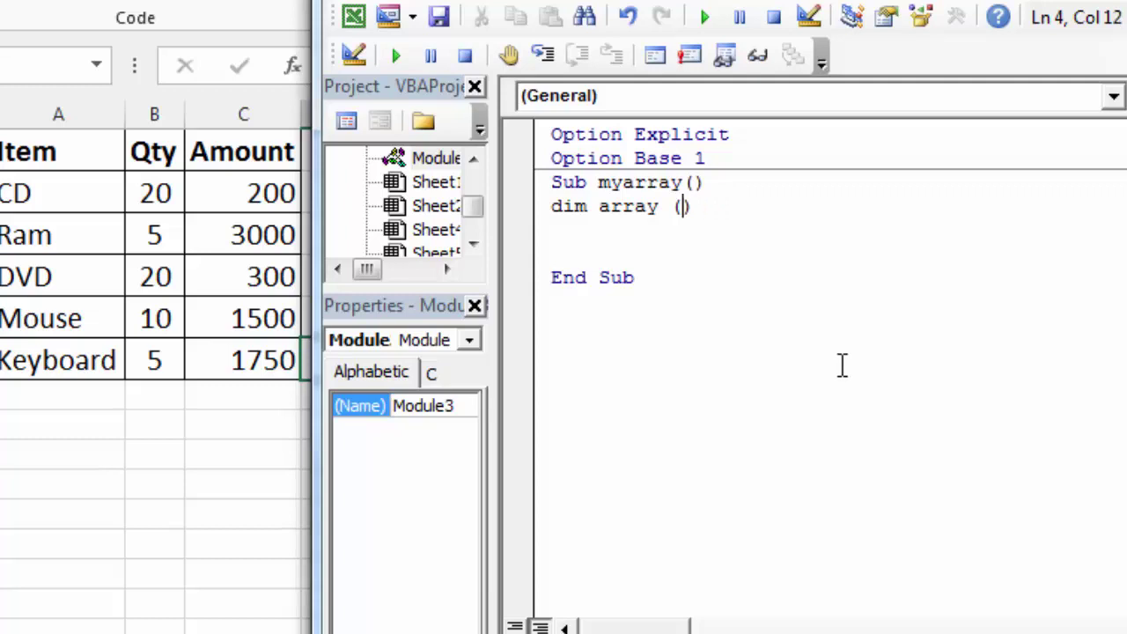
text(4)
key(Left)
text(1 to)
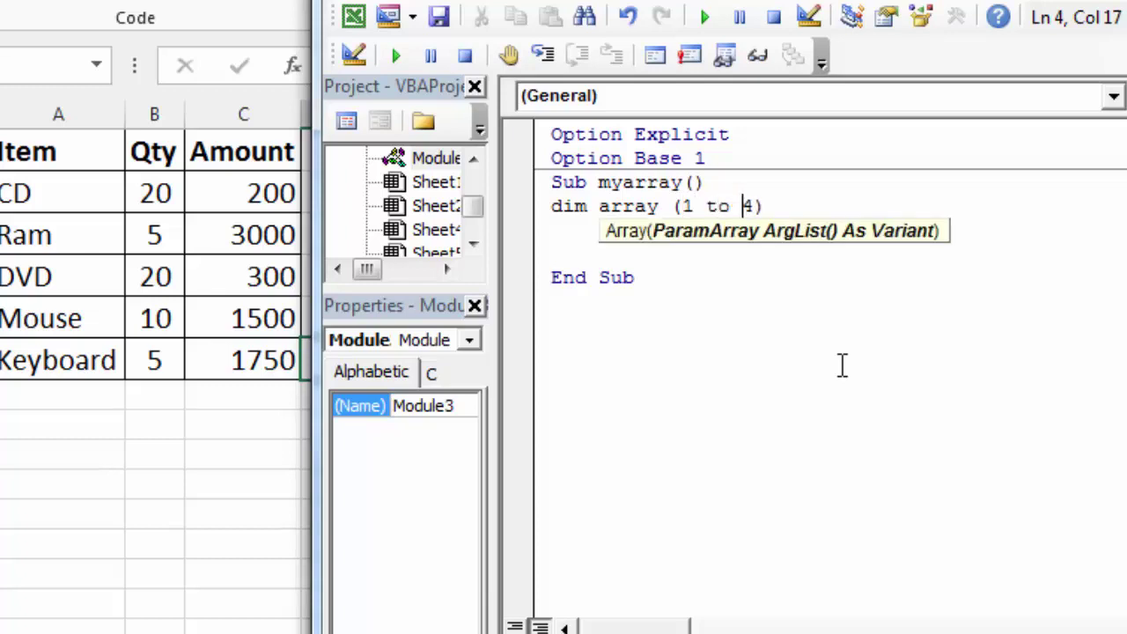
key(Right)
key(BackSpace)
text(6,)
text( 1 to )
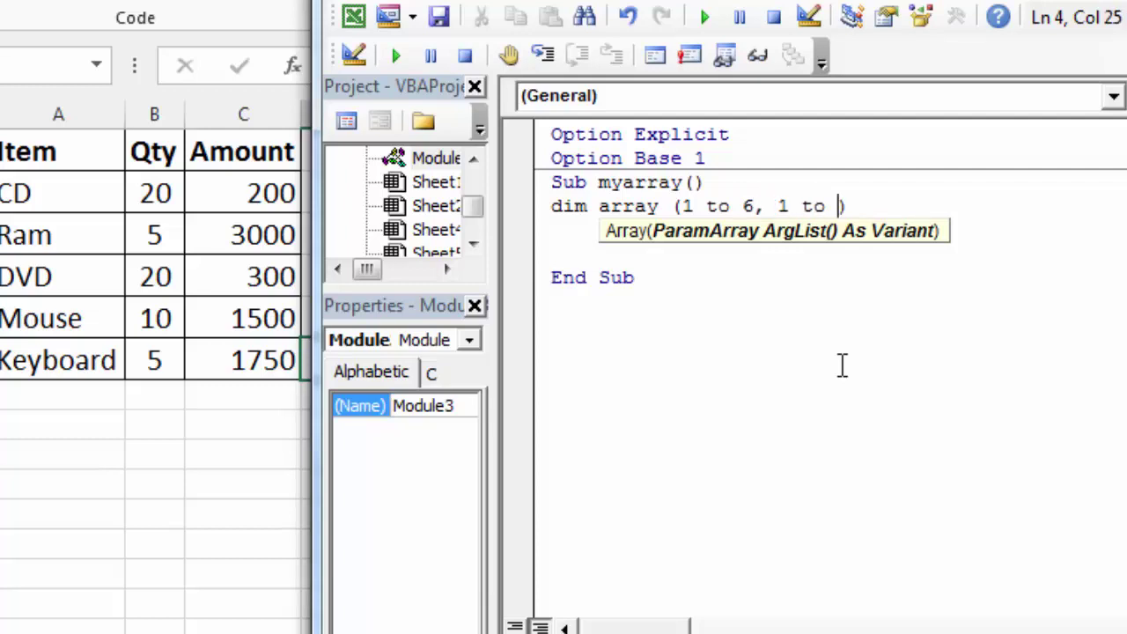
text(3)
key(BackSpace)
key(BackSpace)
key(BackSpace)
key(BackSpace)
key(BackSpace)
key(BackSpace)
key(BackSpace)
key(BackSpace)
key(BackSpace)
key(BackSpace)
text(6,3)
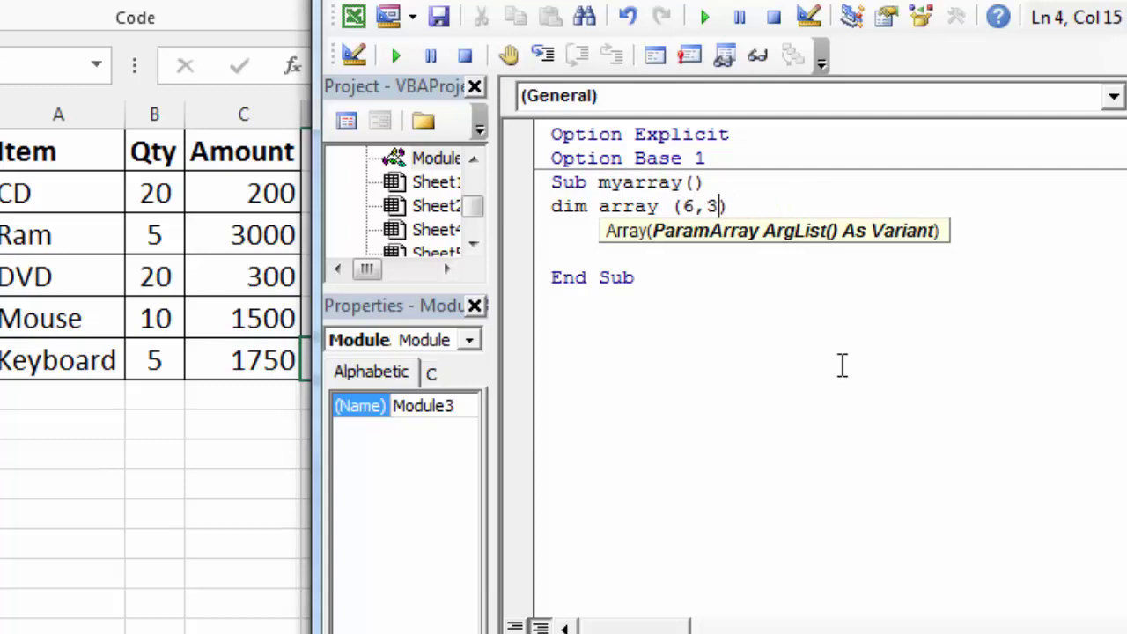
Dismiss the compile error and complete the declaration as 'array1 (6,3) as string'.
click(759, 193)
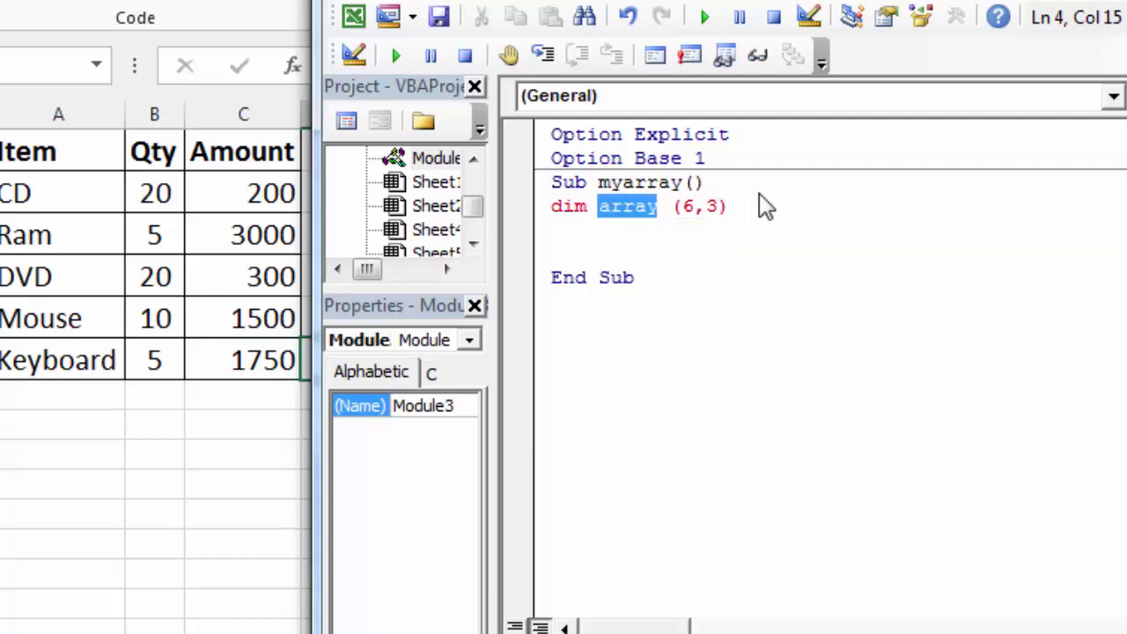
click(884, 465)
click(750, 215)
text(as )
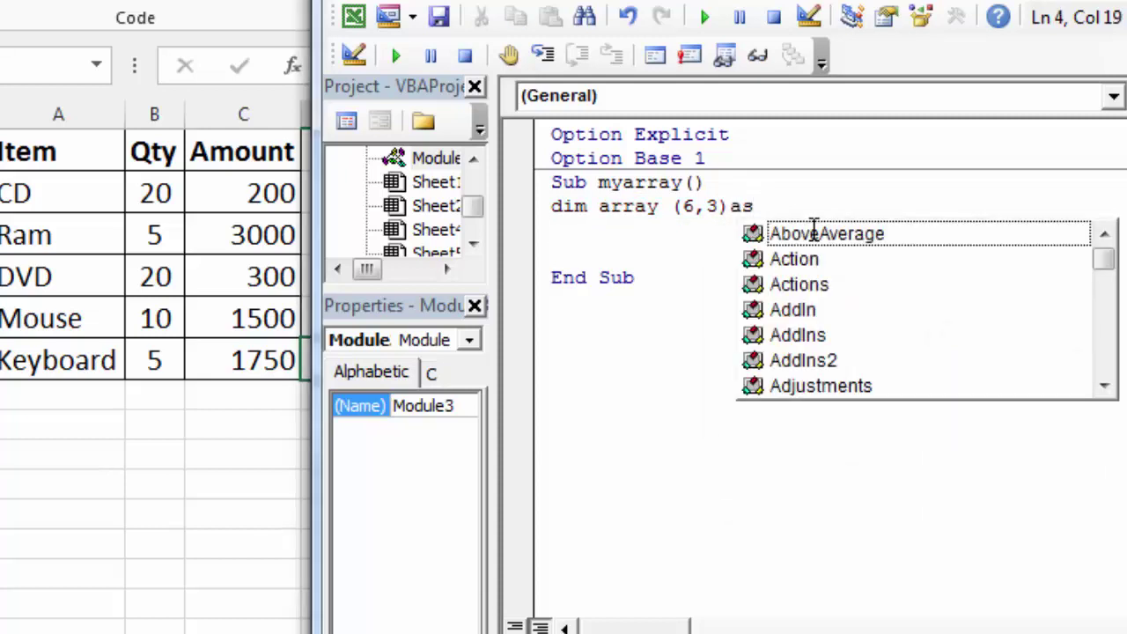
text(string)
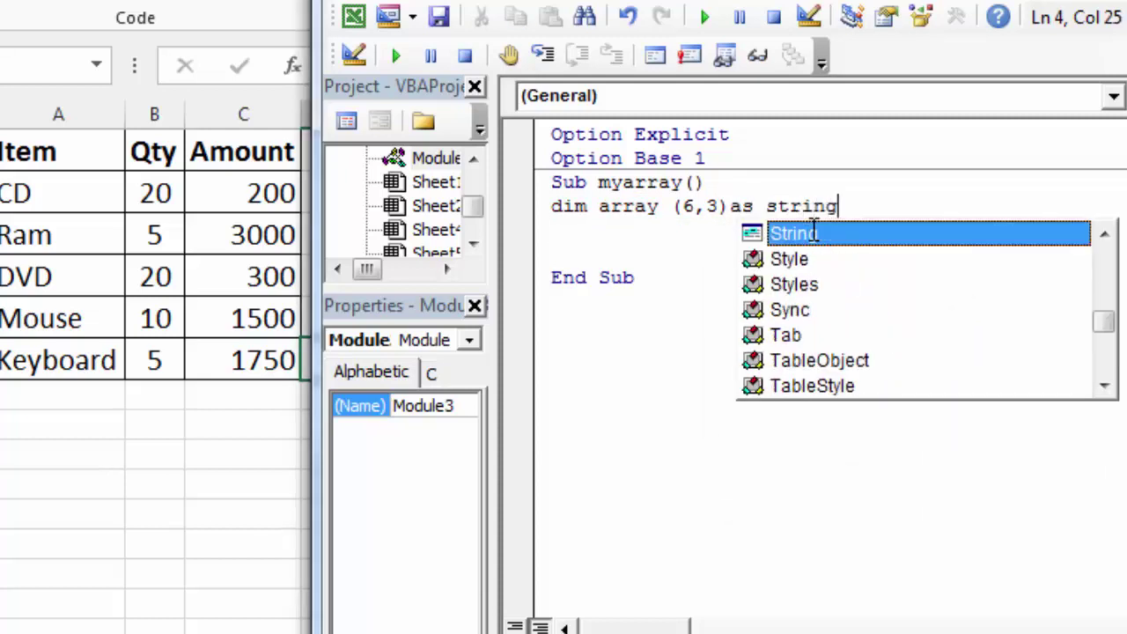
key(Return)
key(Return)
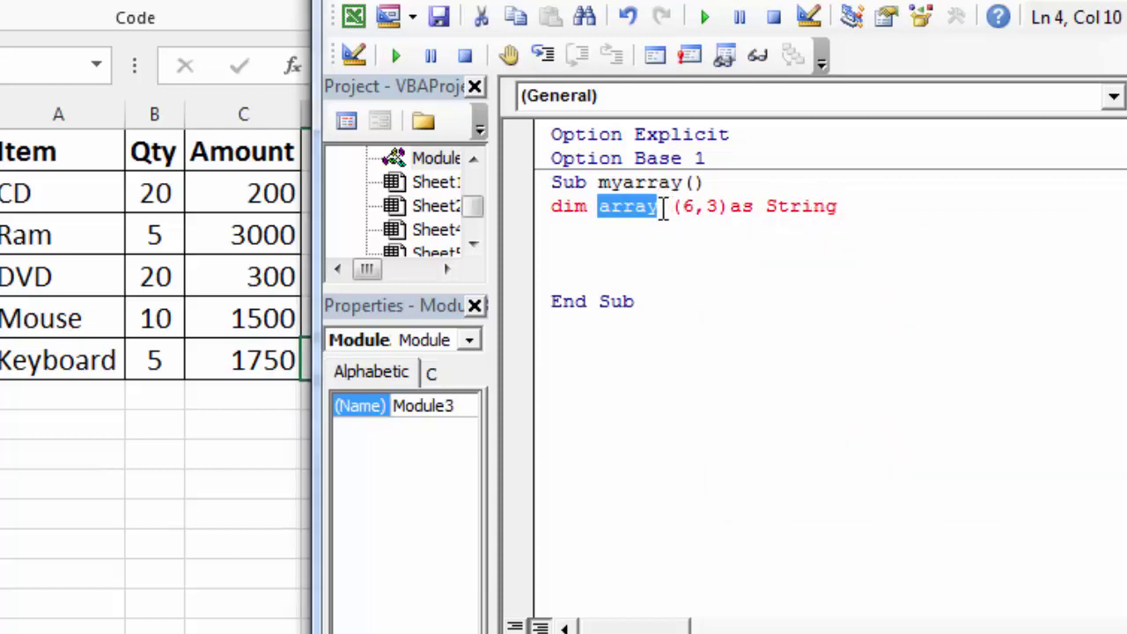
click(658, 206)
text(1)
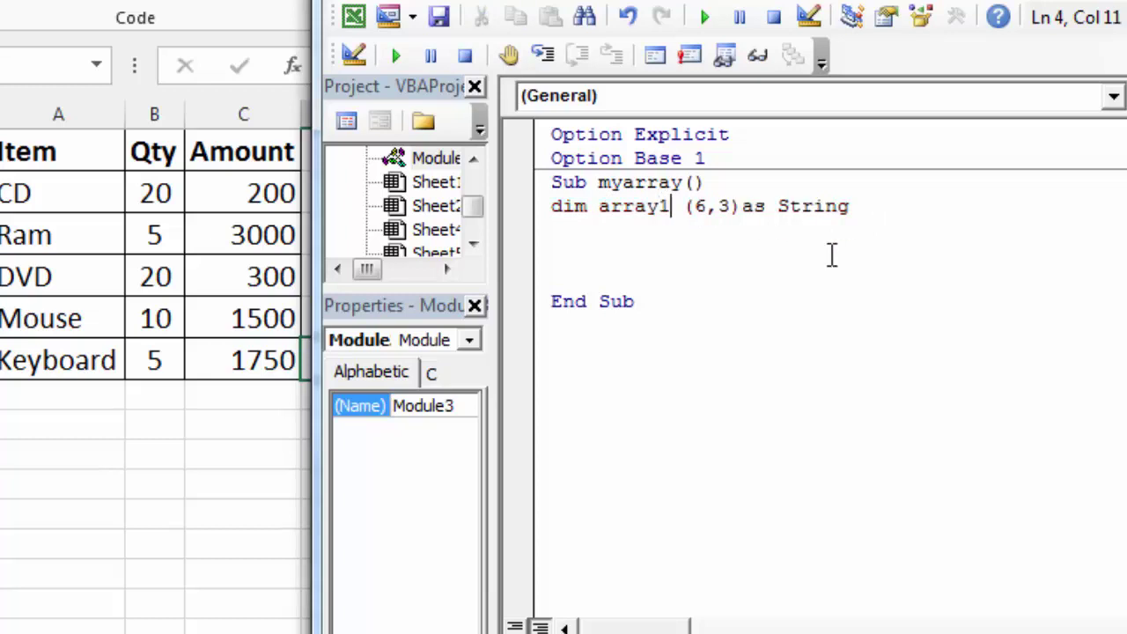
click(670, 252)
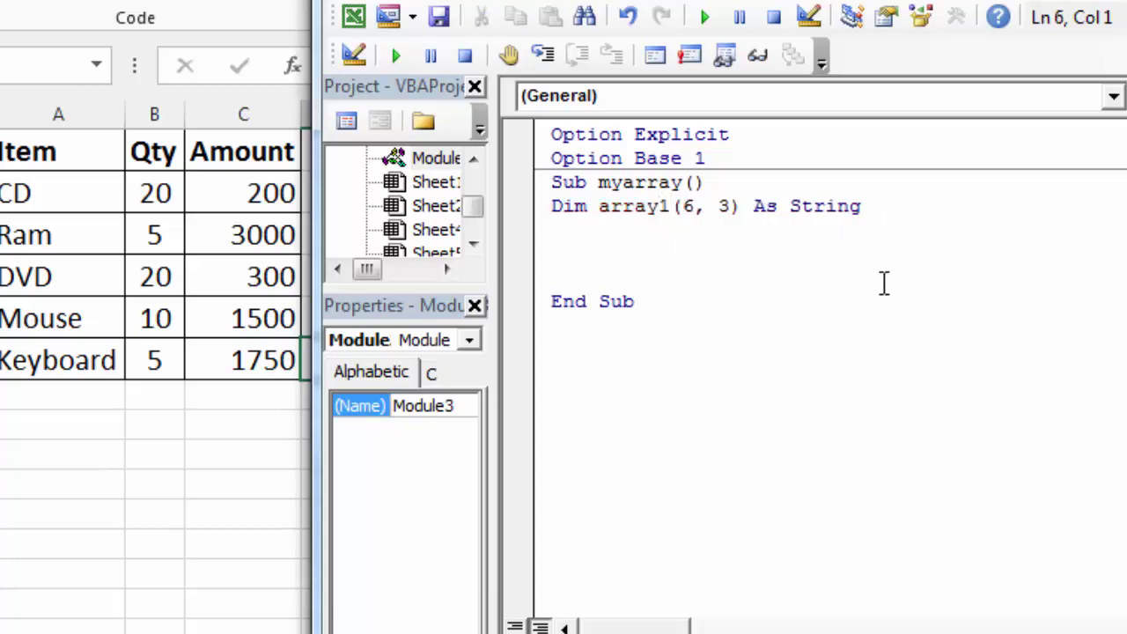
Add a 'For x = 1 To 6' line and declare 'Dim x As Long' above it.
key(Return)
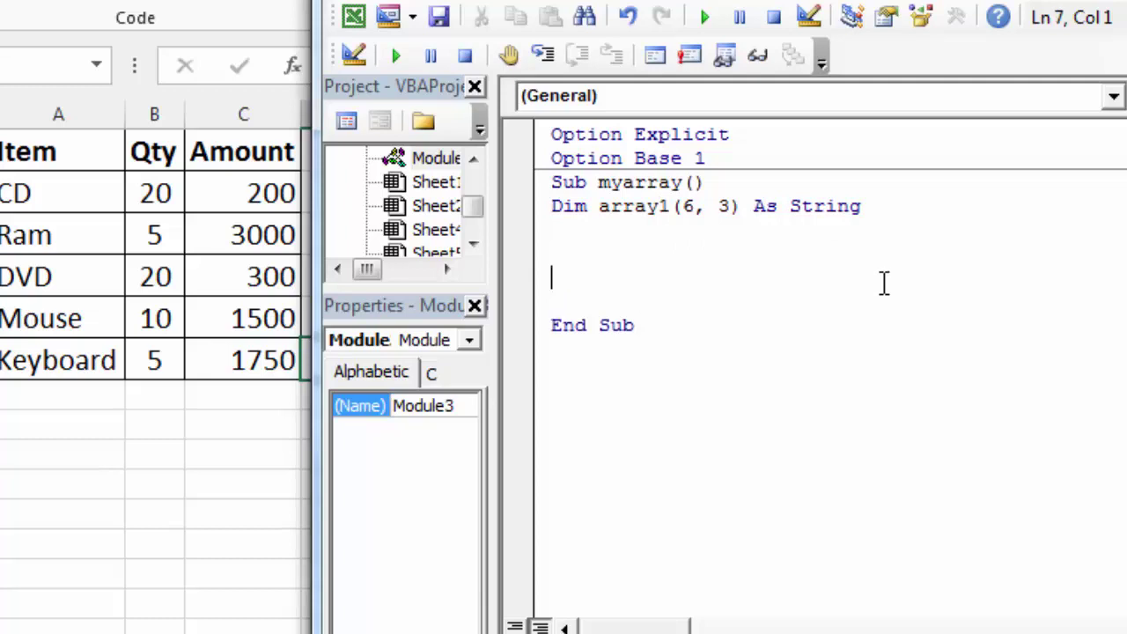
text(for)
text( x)
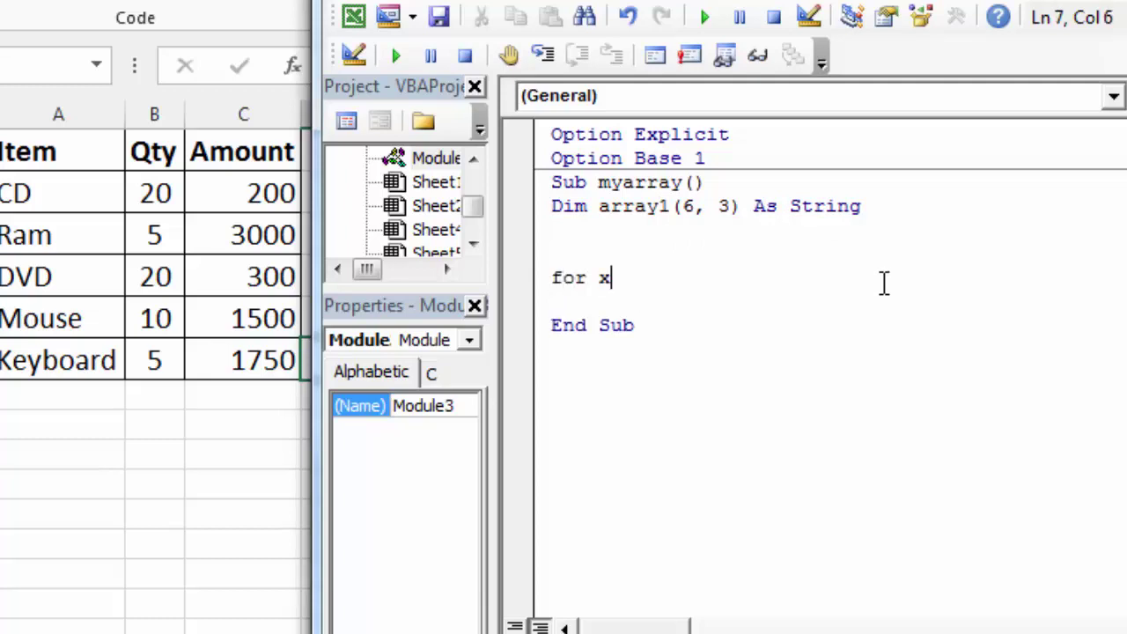
text( =)
text( 1 to )
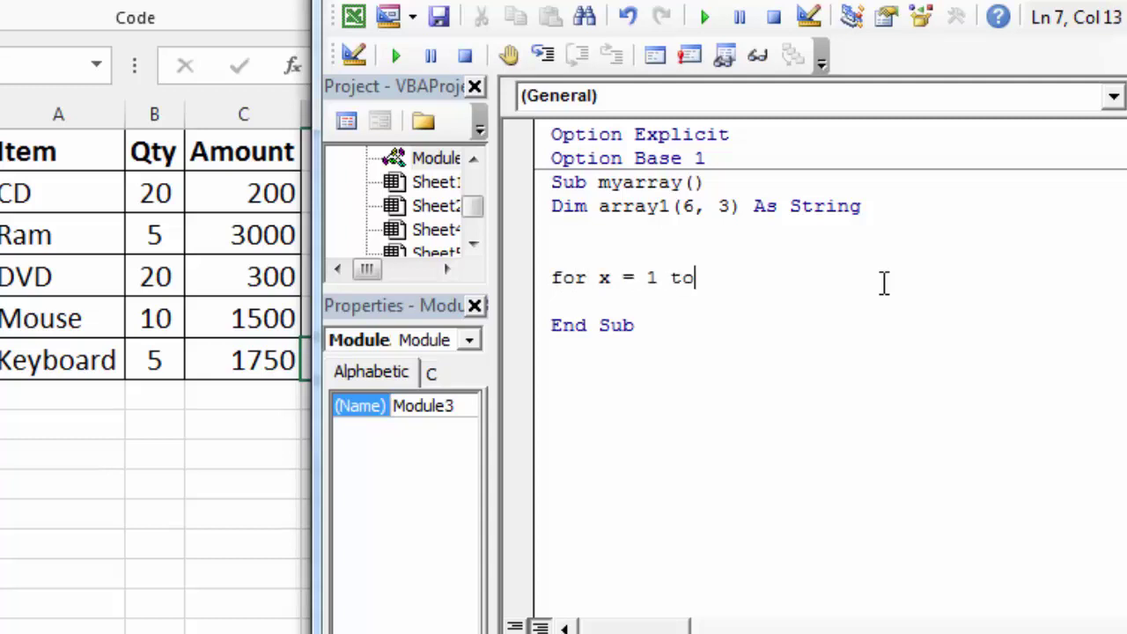
text(6)
key(Return)
key(Up)
key(Up)
key(Up)
text(dim x a)
key(BackSpace)
text(as )
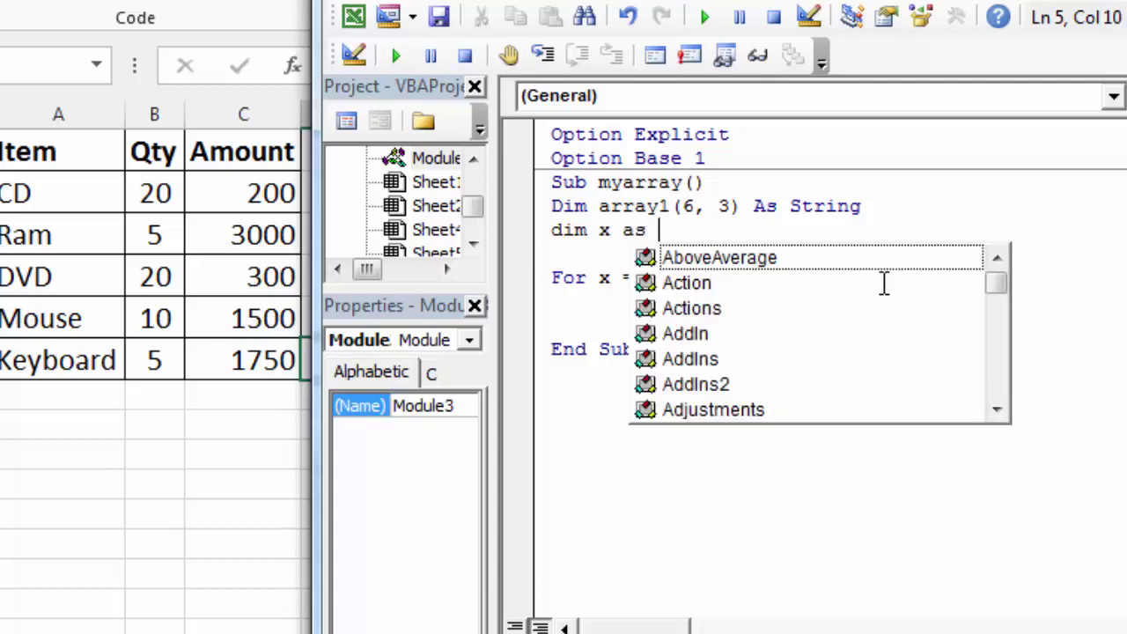
text(long)
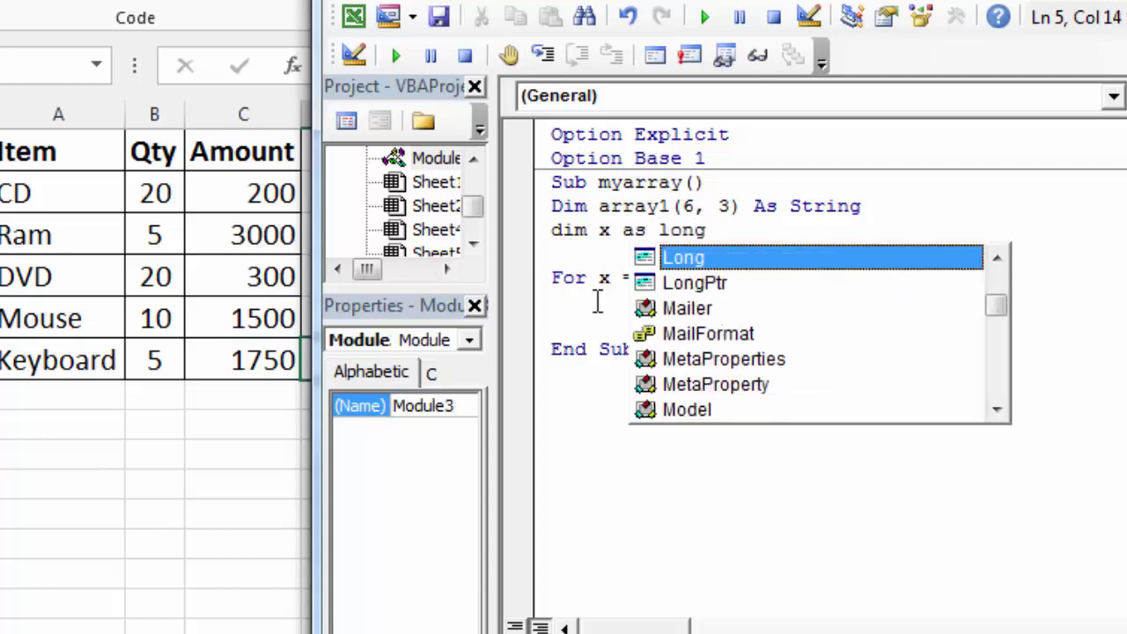
click(596, 302)
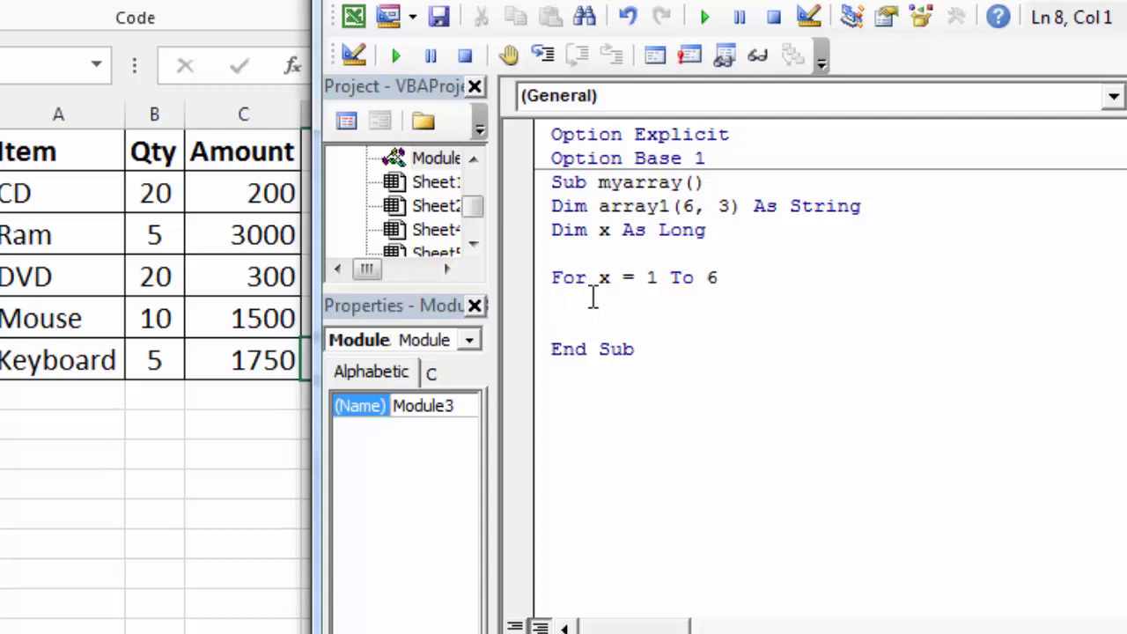
Close the loop with 'Next x' and return to the empty line inside it.
key(Return)
key(Return)
key(Return)
text(next)
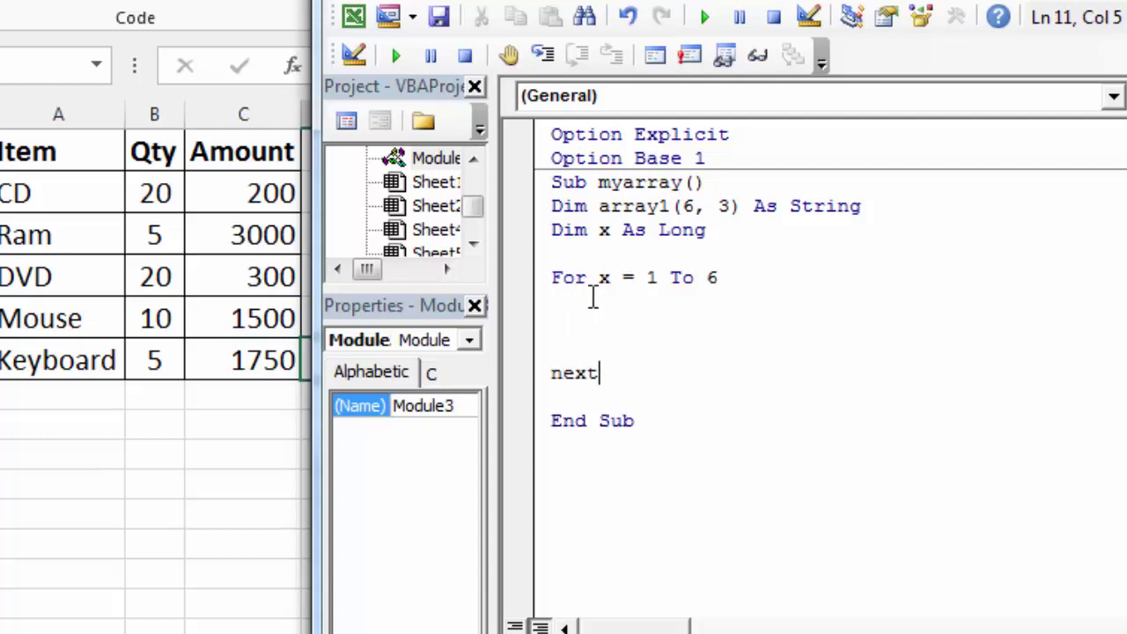
text( x)
key(Up)
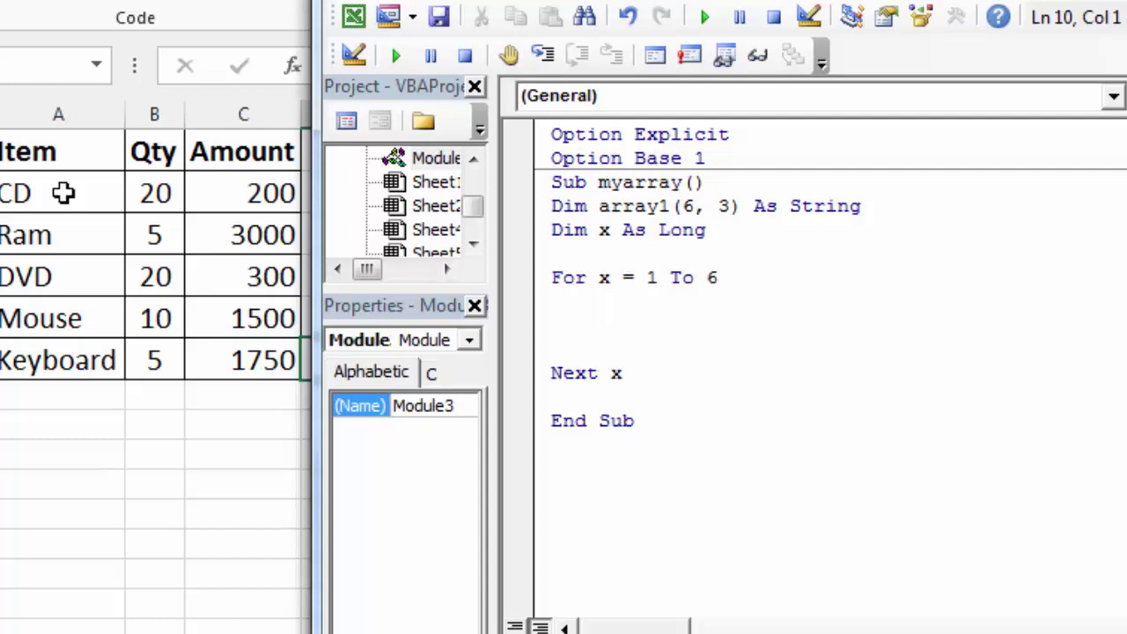
click(640, 303)
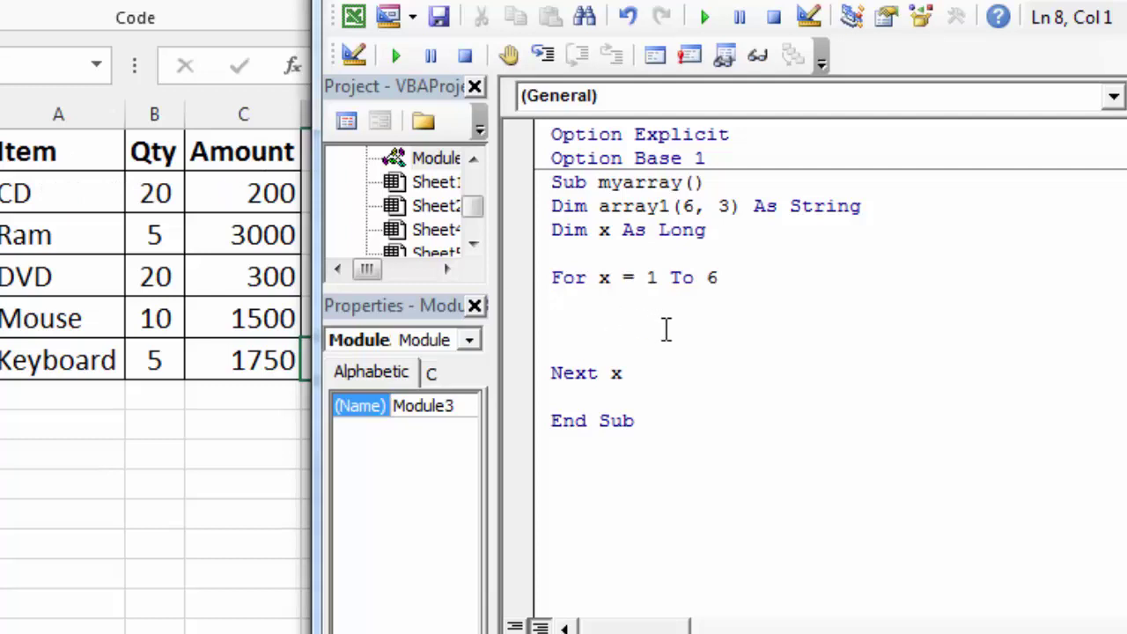
Add an indented 'For y = 1 To 3', append ', y As Long' to the Dim line, and close with 'Next y'.
key(Tab)
text(for)
text( y)
text( = 1 to 3)
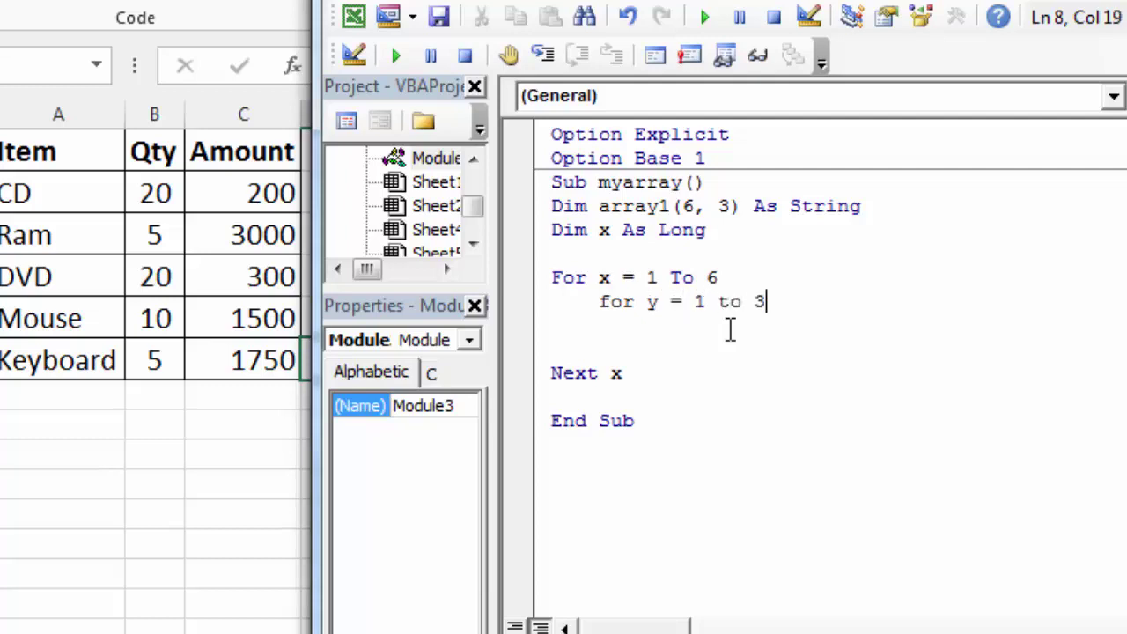
key(Return)
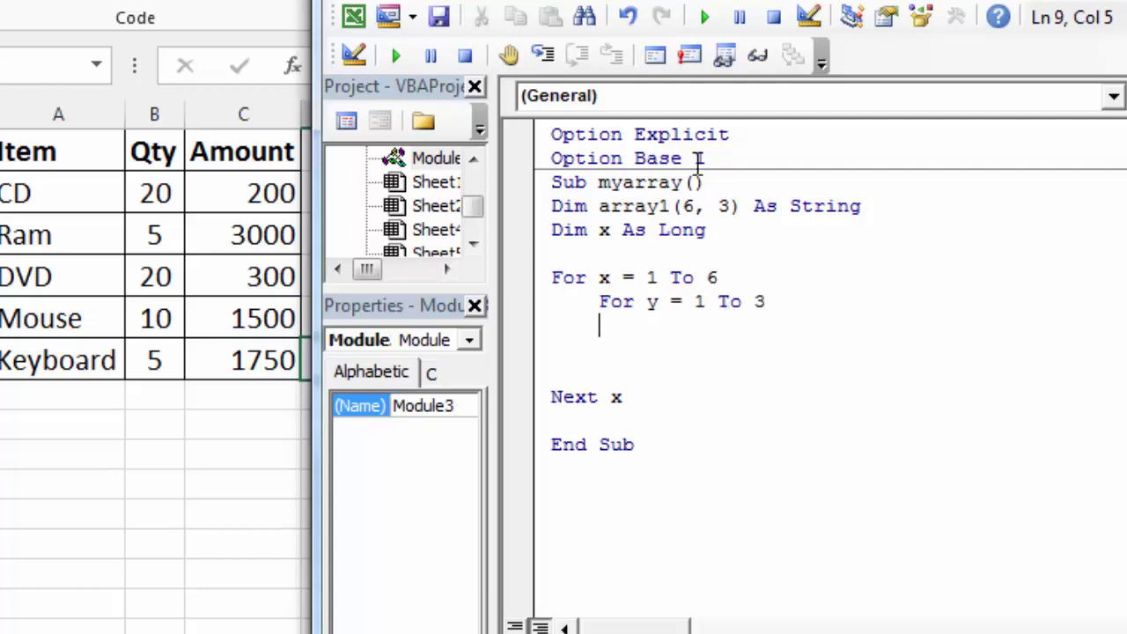
click(722, 231)
text(, )
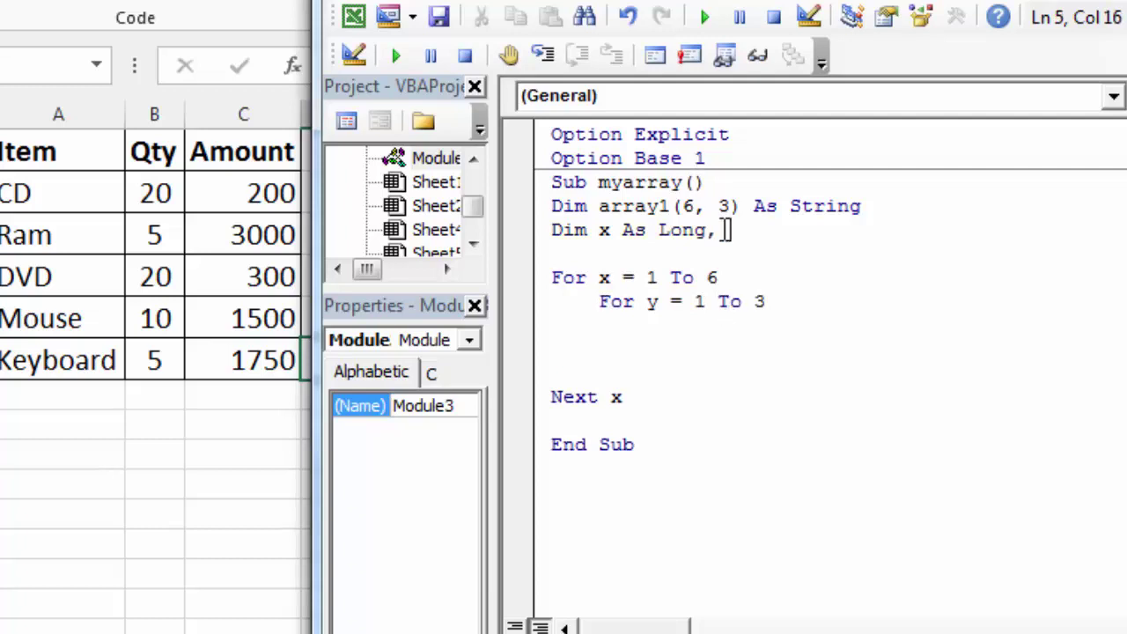
text(y )
text(as long)
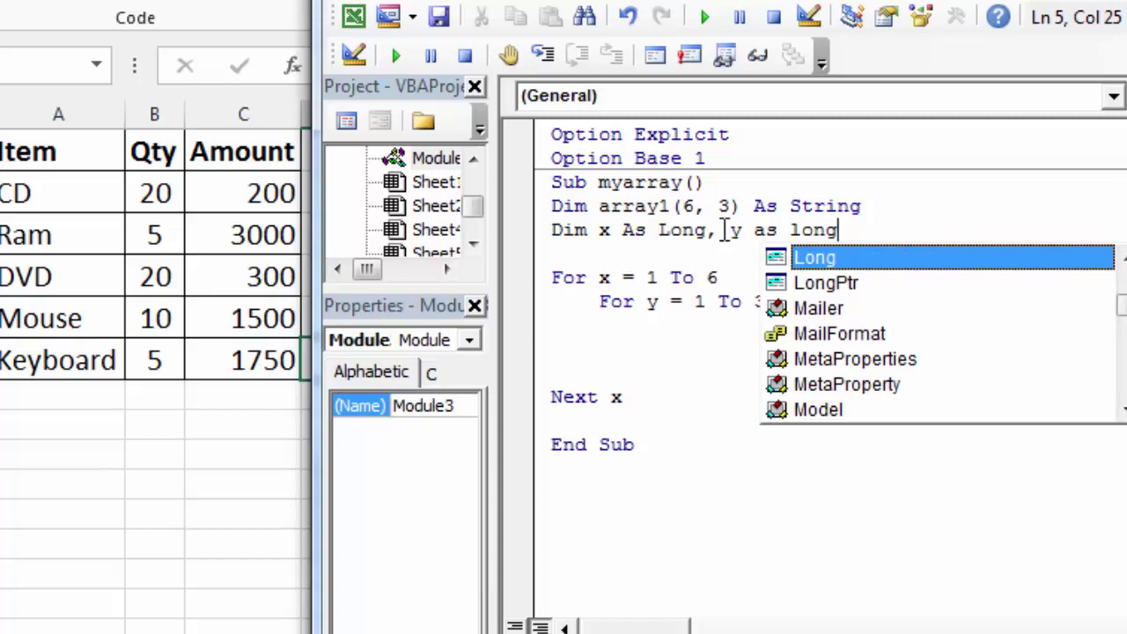
click(692, 257)
click(531, 357)
text(next y)
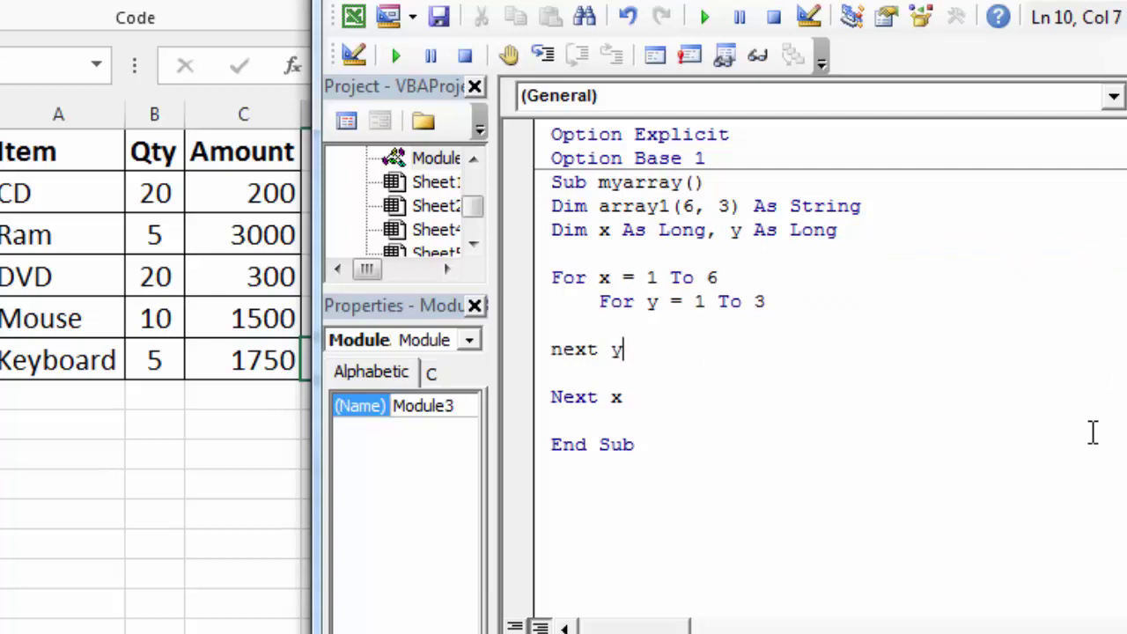
click(854, 319)
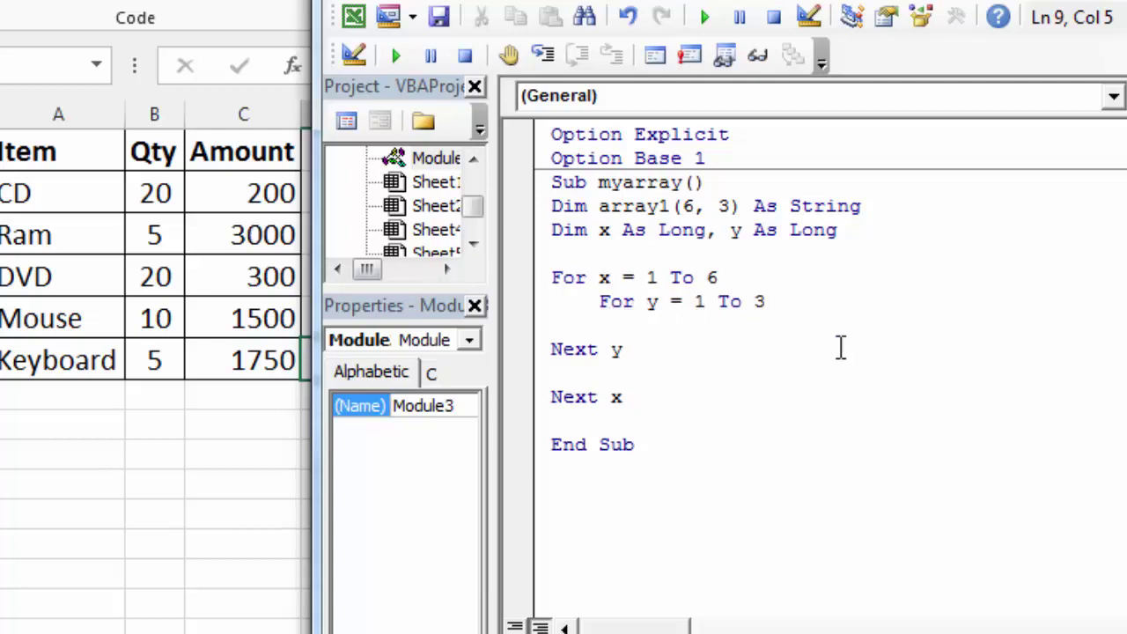
Type 'array1 (x,y)=cells(r,c).value' in the inner loop and append ',c as long' to the Dim line.
text(a)
text(rray1 ()
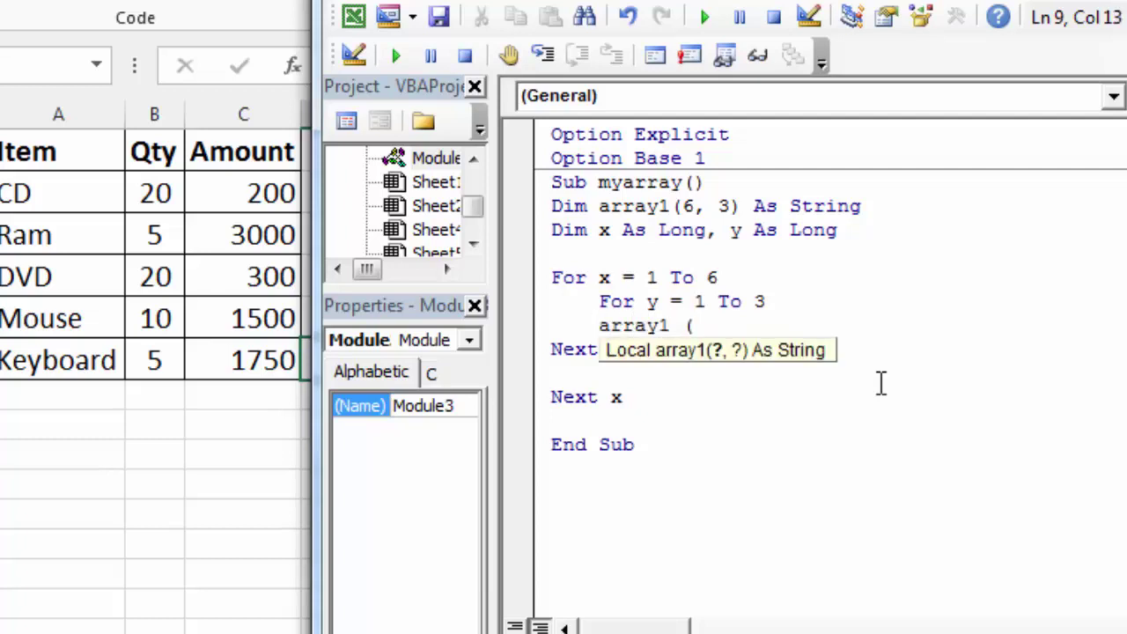
text(x,y))
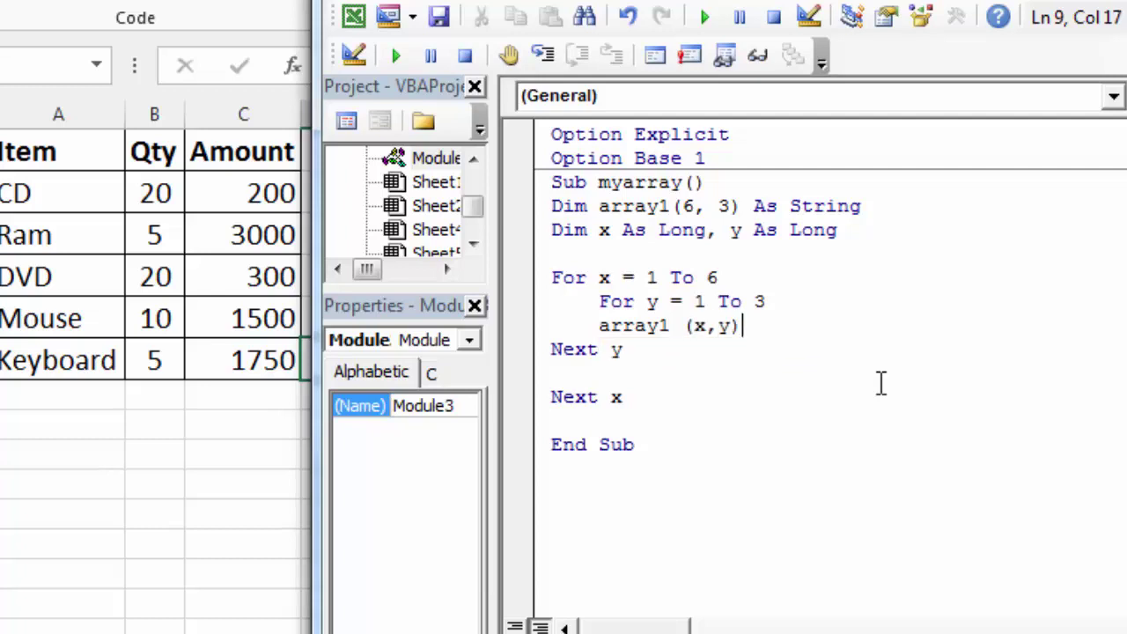
text(=ce)
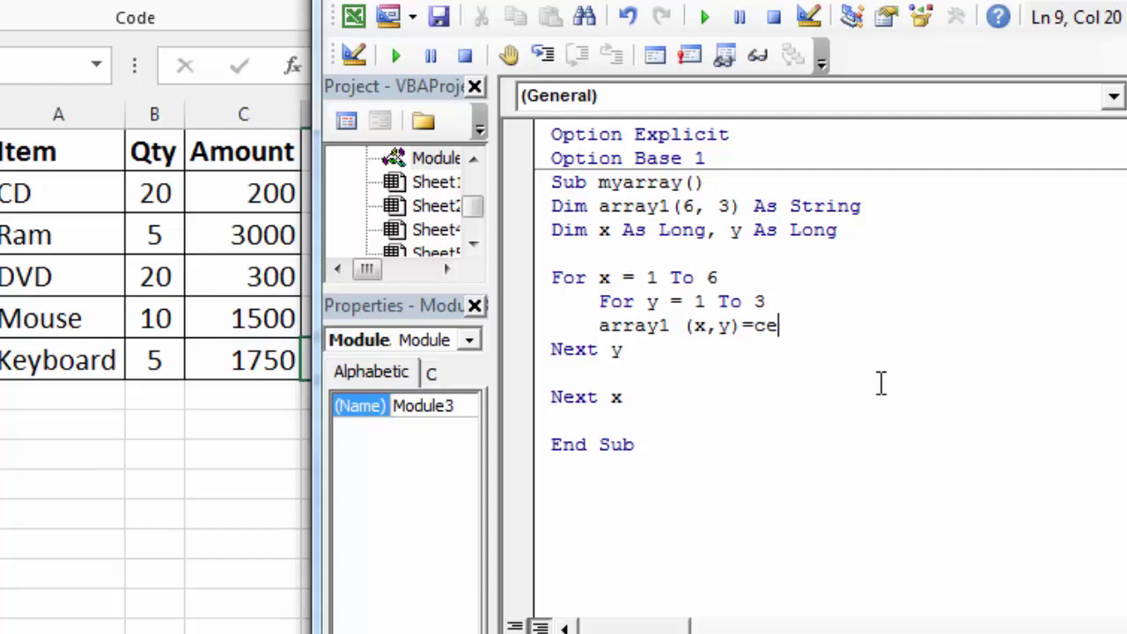
text(lls)
text(()
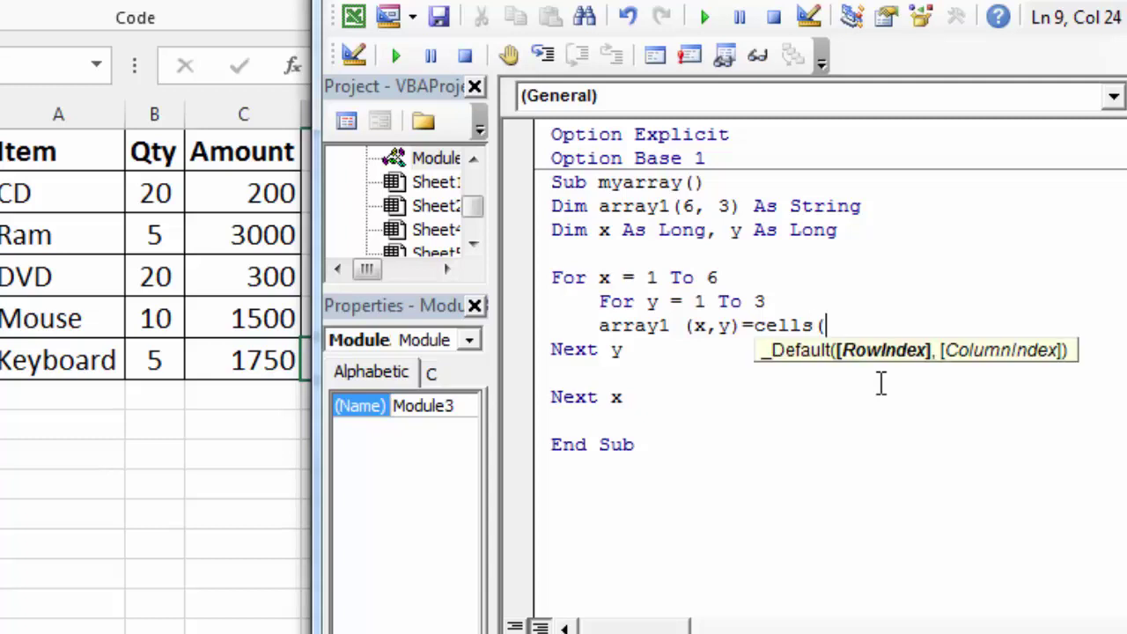
text(r)
text(,c)
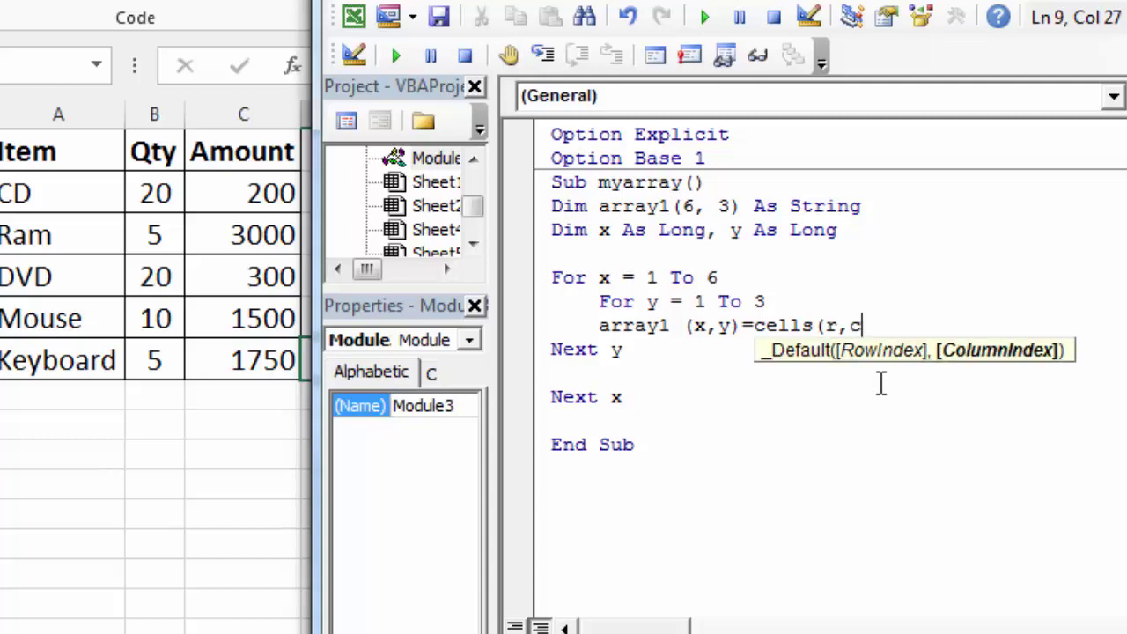
text().value)
key(Return)
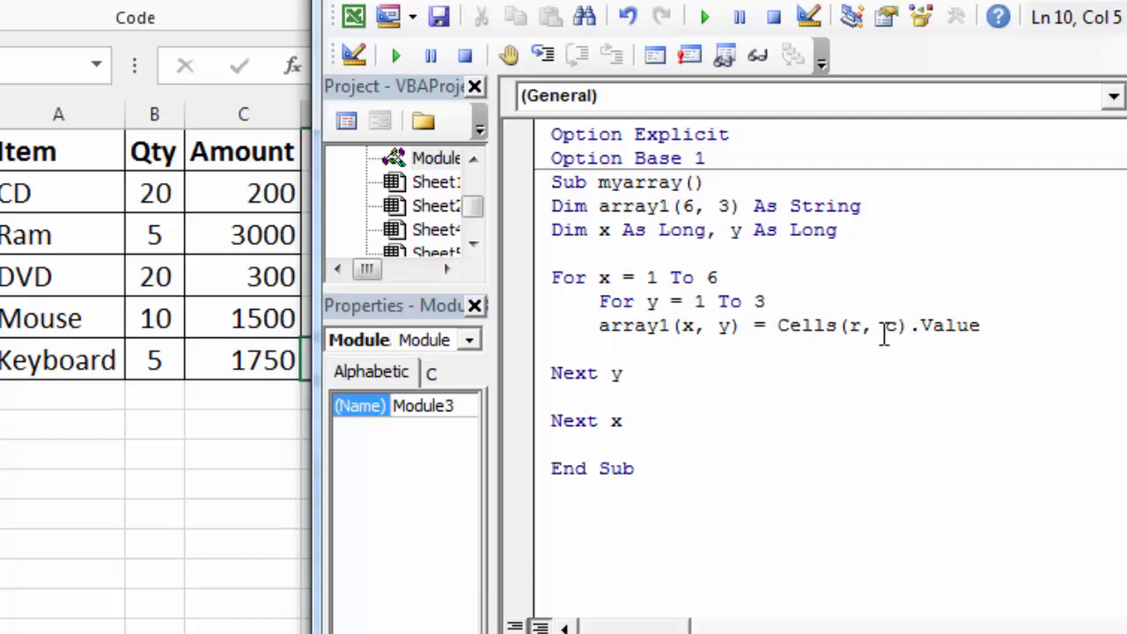
click(853, 230)
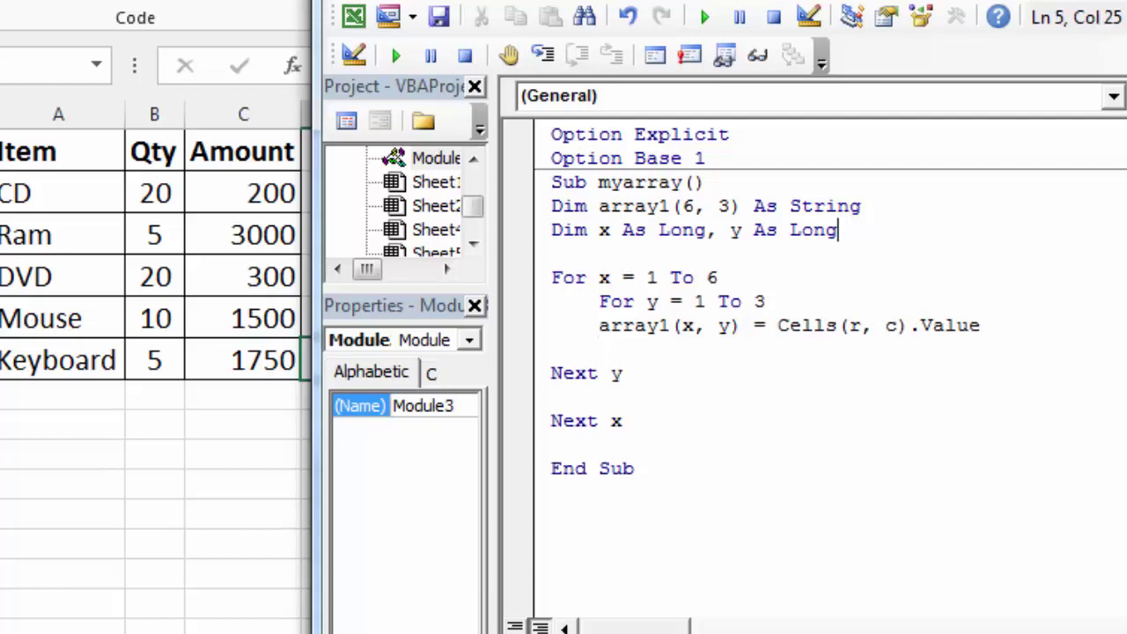
text(,c)
text( as long)
key(Return)
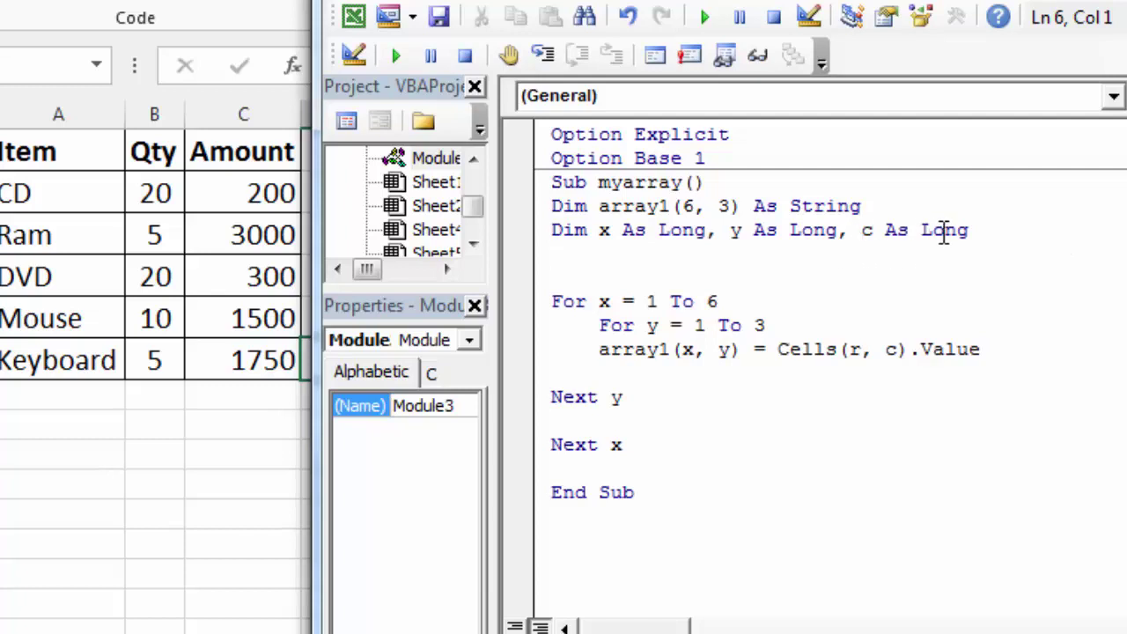
Remove the c declaration again and change Cells(r, c) to Cells(r, y).
click(994, 231)
key(BackSpace)
key(BackSpace)
key(BackSpace)
key(BackSpace)
key(BackSpace)
key(BackSpace)
key(BackSpace)
key(BackSpace)
key(BackSpace)
key(BackSpace)
key(BackSpace)
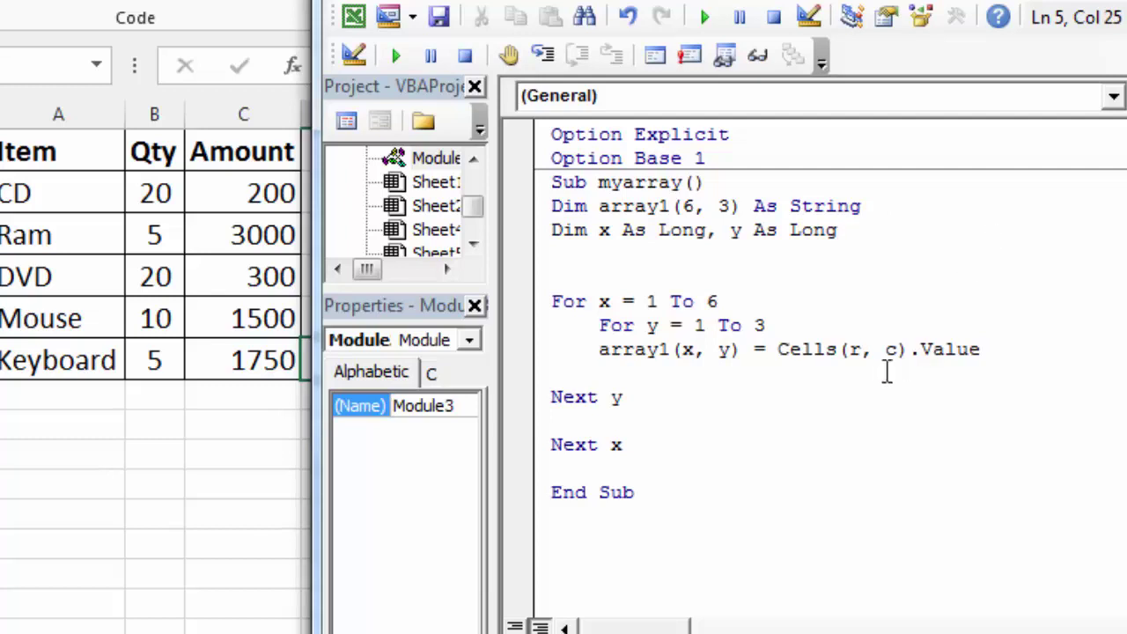
click(898, 352)
key(BackSpace)
text(y)
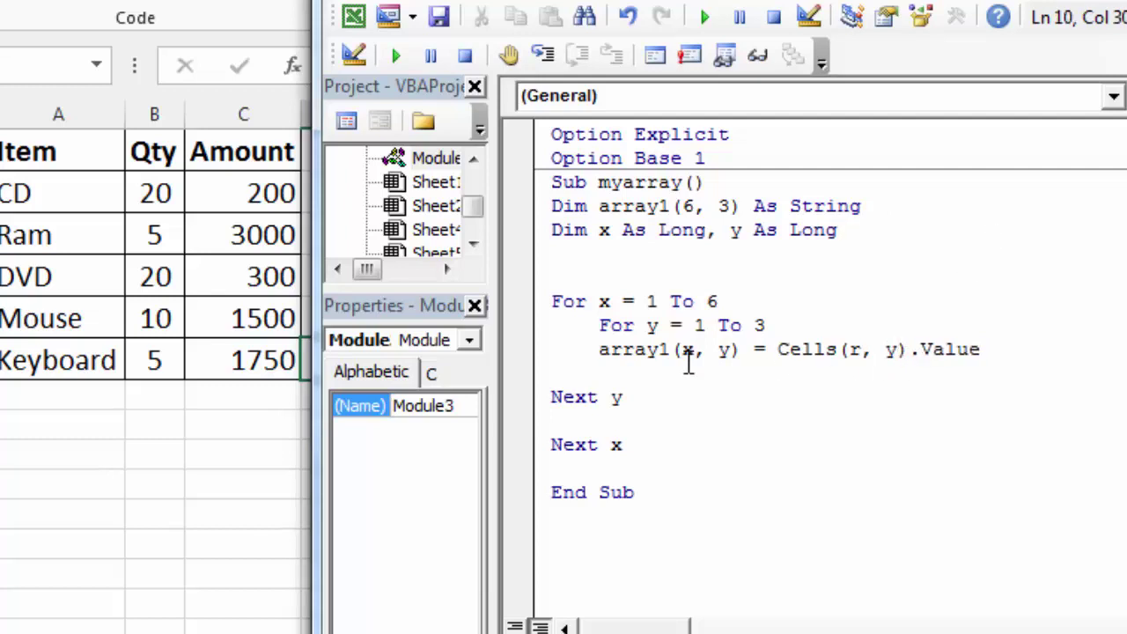
click(718, 375)
click(564, 254)
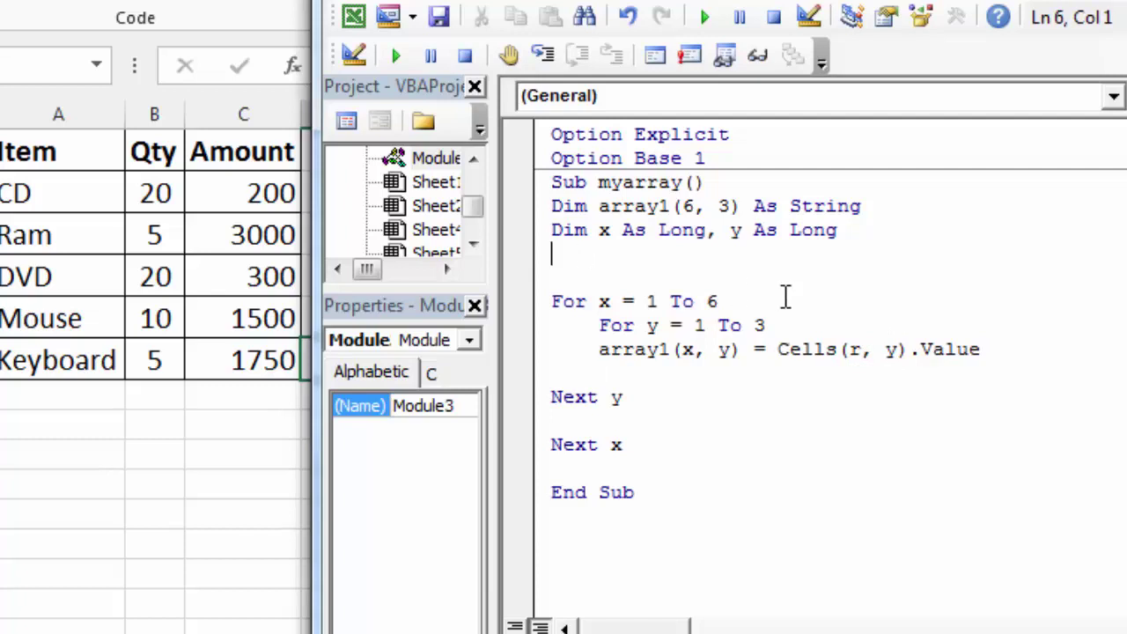
Type 'r=1' on the line above For x and delete the blank line before the loop.
text(r=)
text(1)
key(Down)
key(Delete)
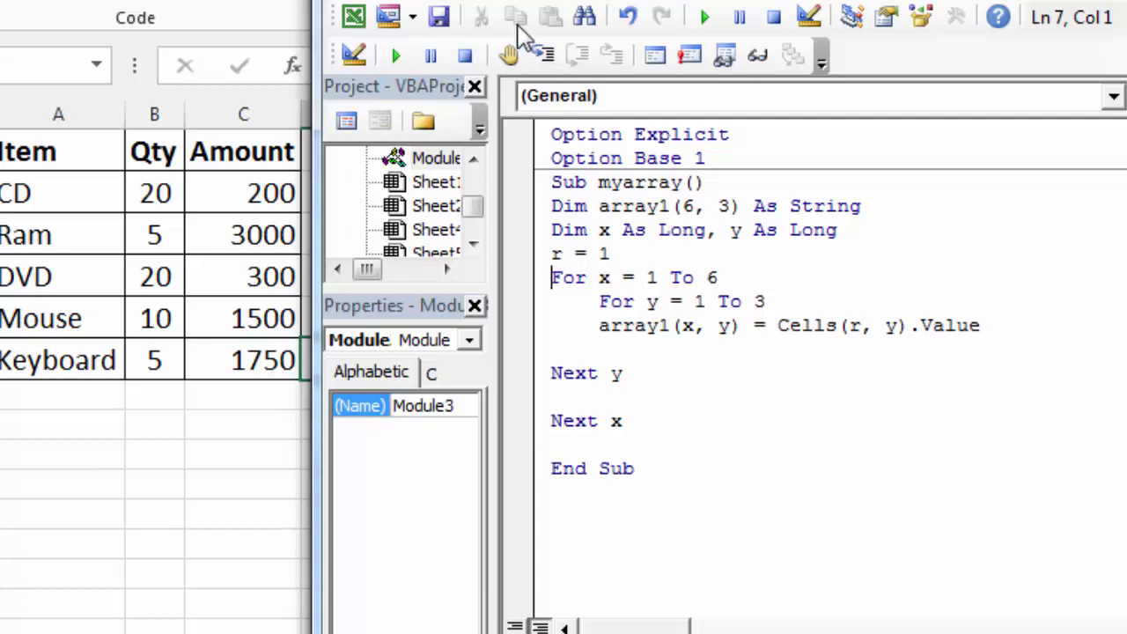
Show the Locals window, step with F8, dismiss the 'Variable not defined' error, and reset the run.
click(516, 1)
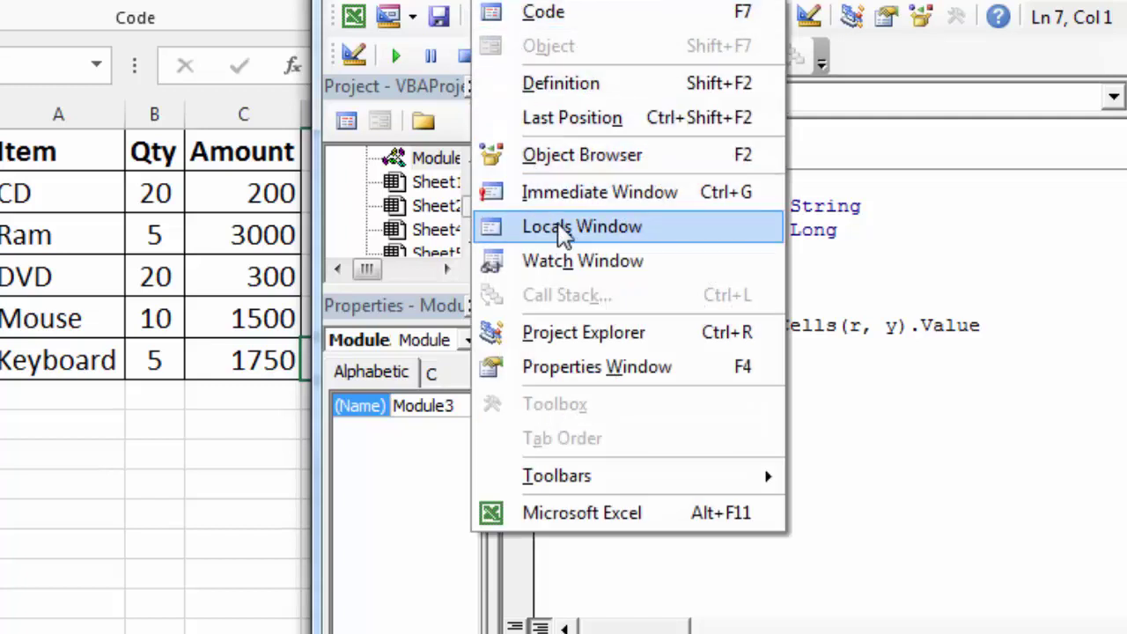
click(563, 226)
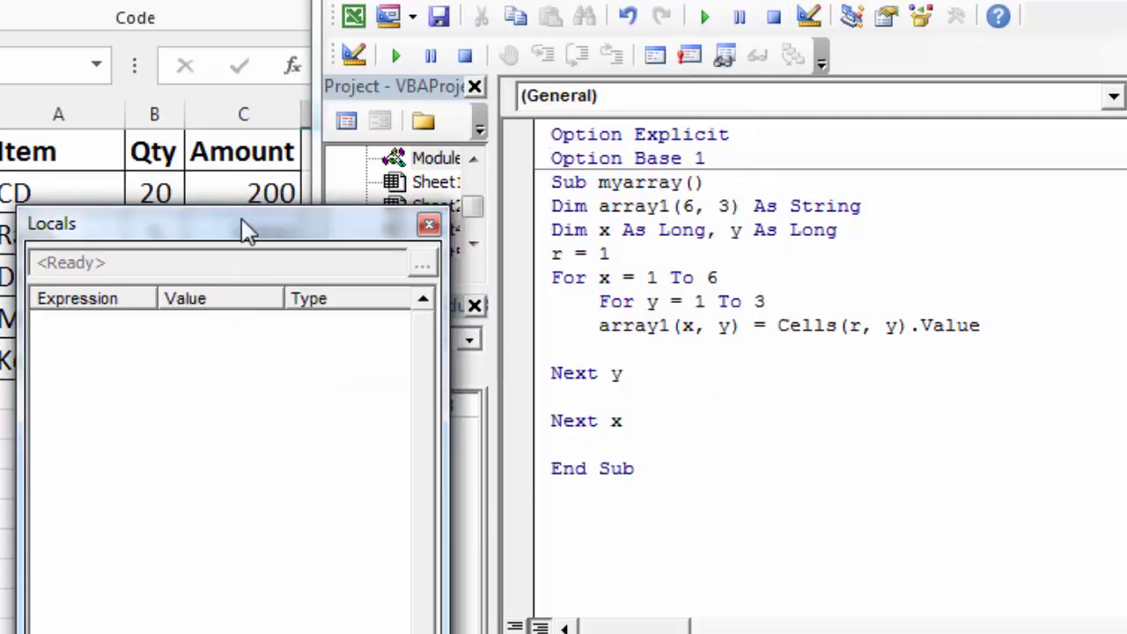
click(600, 230)
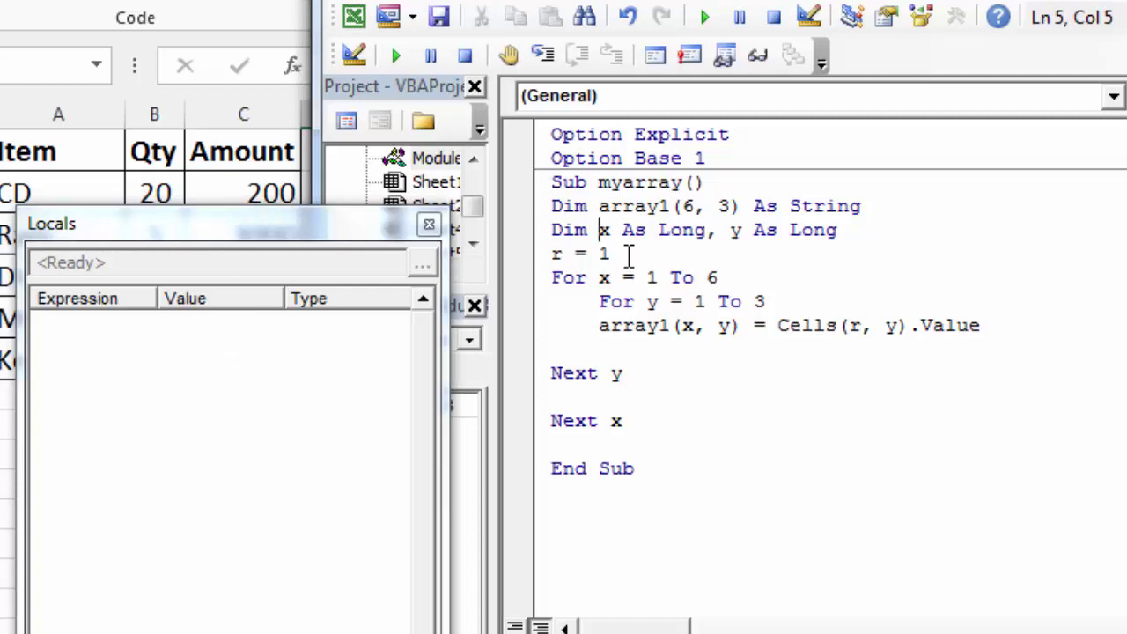
key(F8)
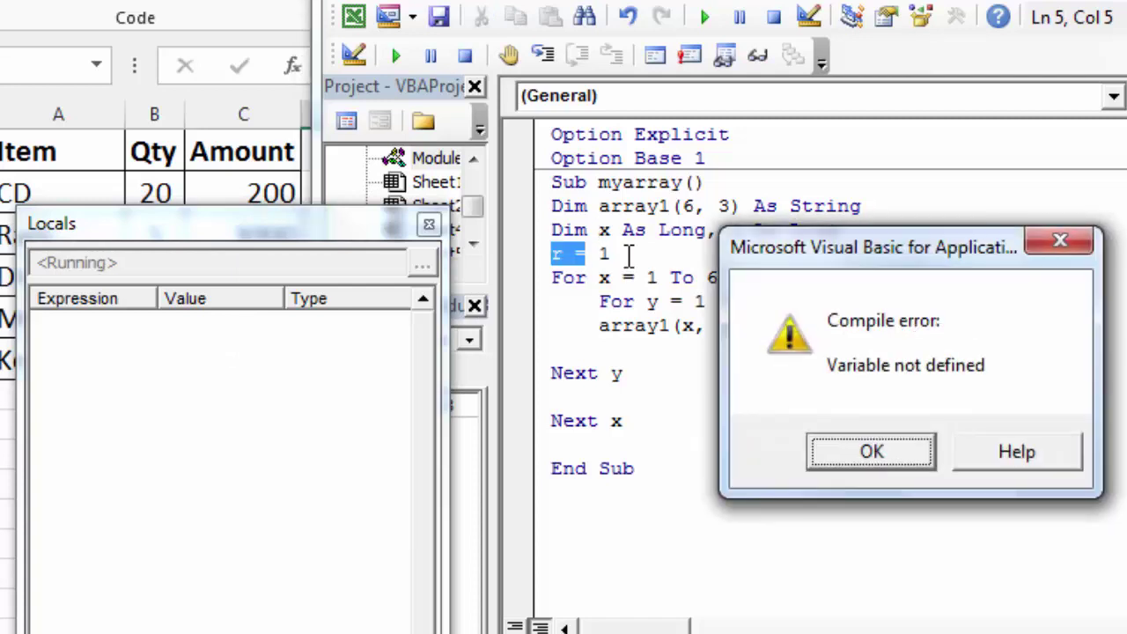
click(850, 462)
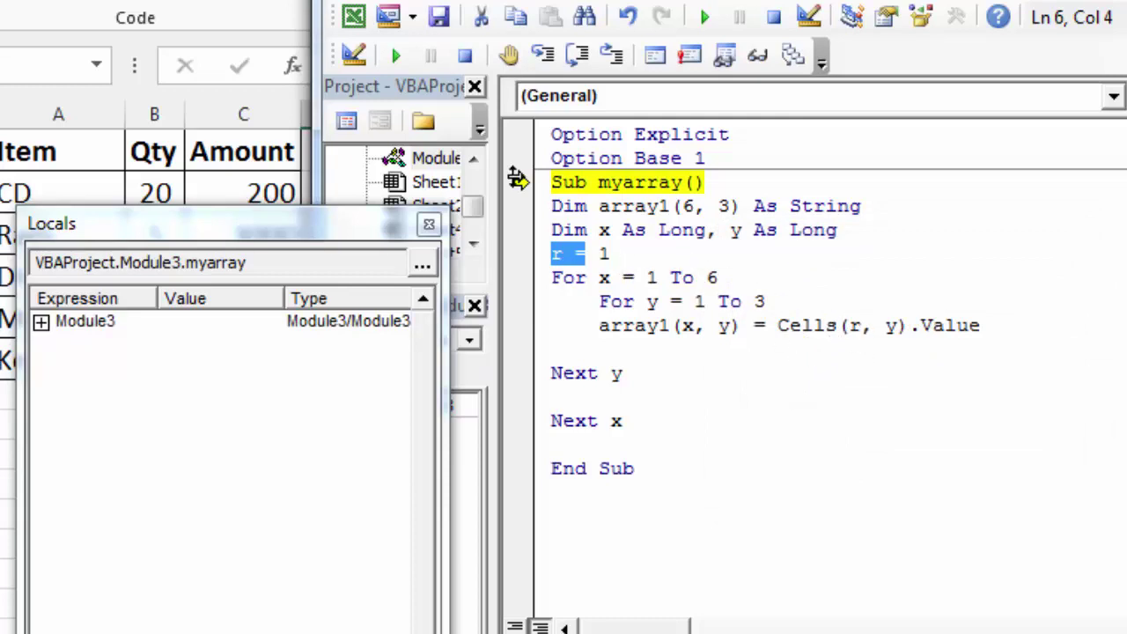
click(356, 58)
Append ', r As Long' to the Dim line and start stepping through the macro again with F8.
click(847, 232)
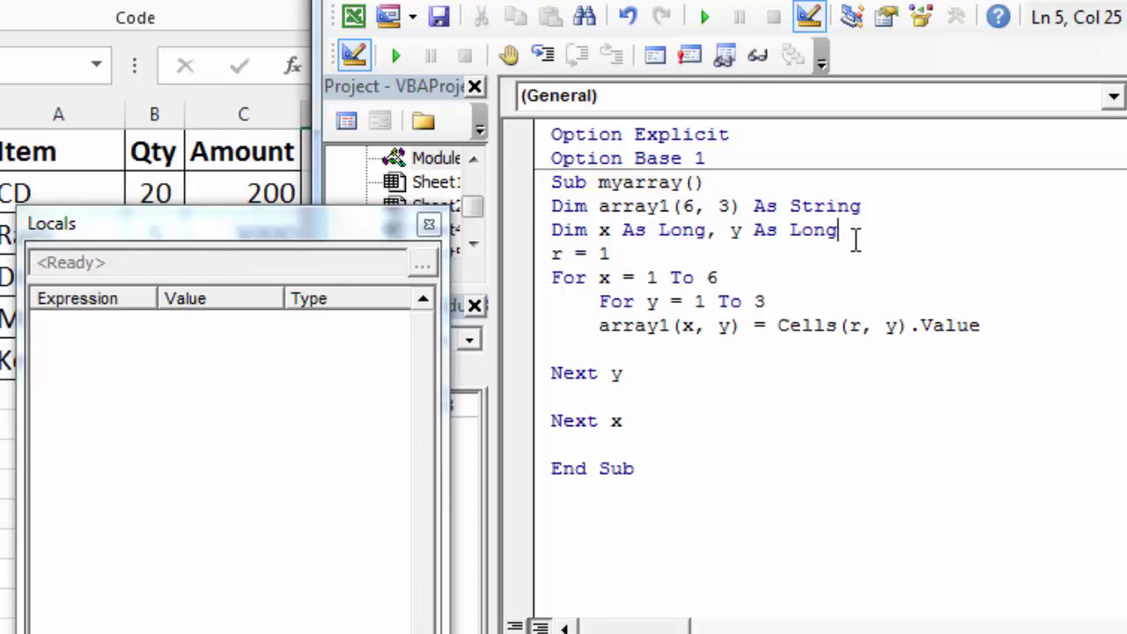
text(, r as long)
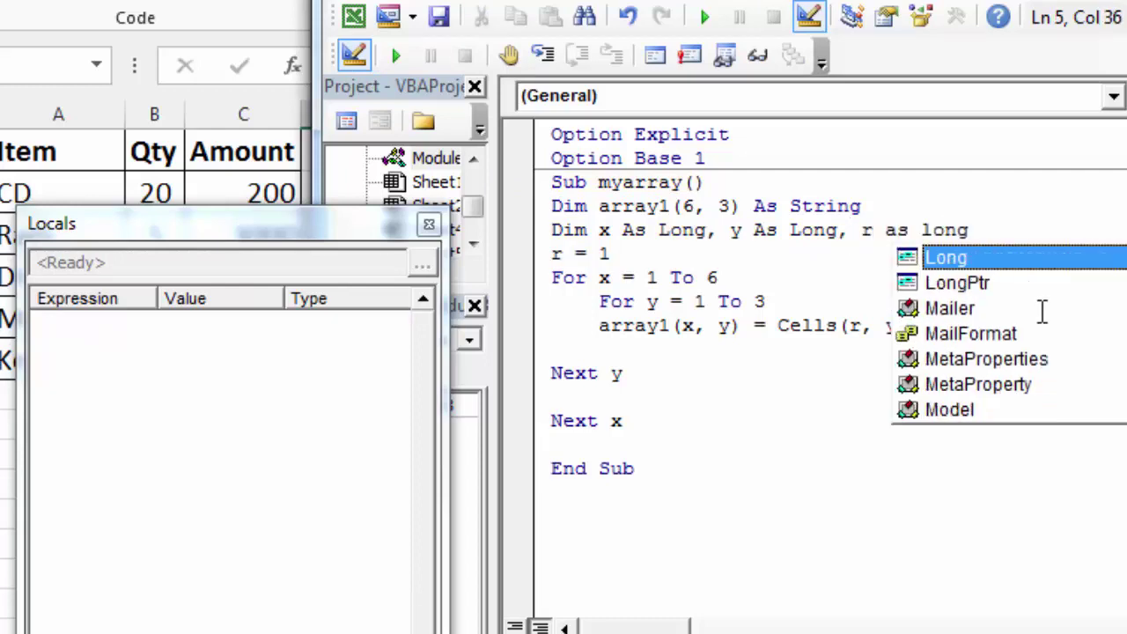
click(768, 301)
click(705, 231)
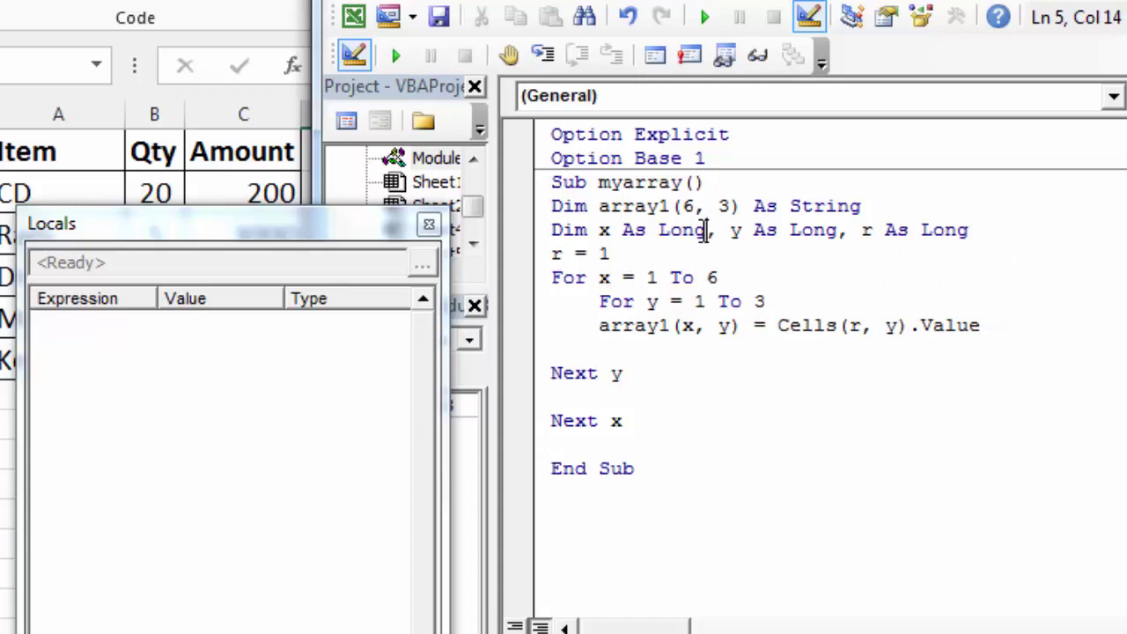
key(F8)
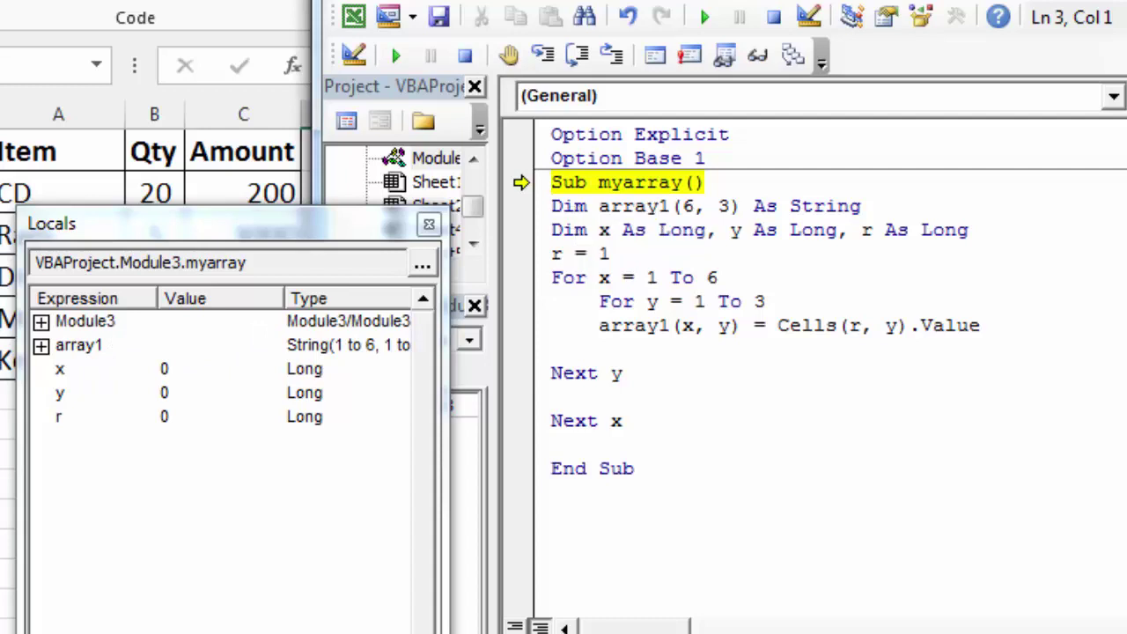
Step three lines with F8 to reach 'For y = 1 To 3' with r and x at 1, then expand array1 in Locals.
key(F8)
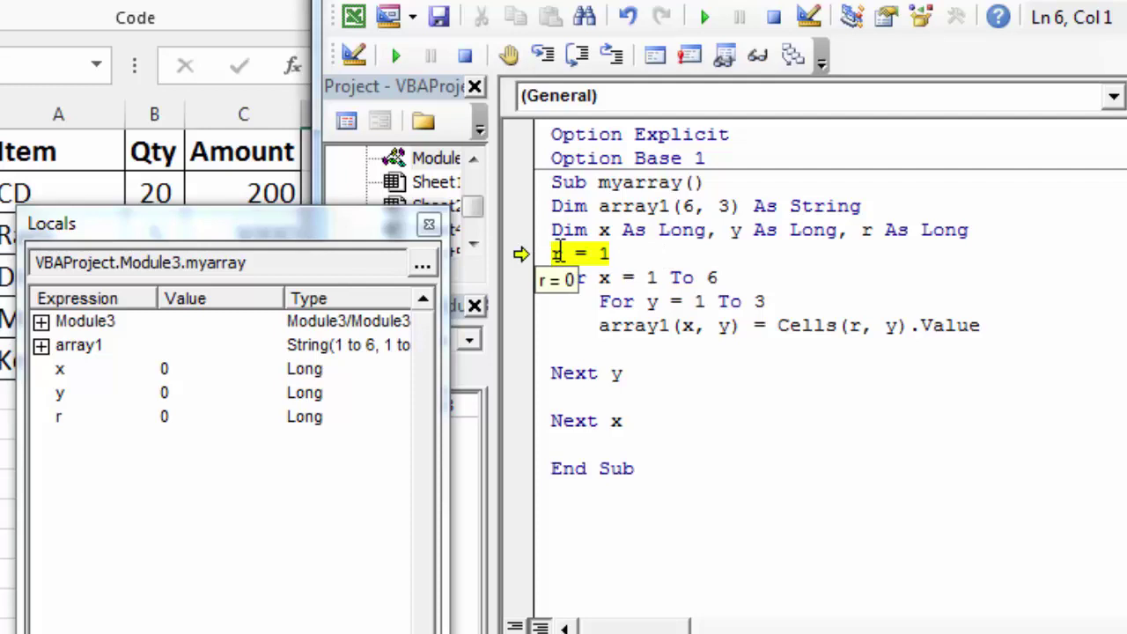
key(F8)
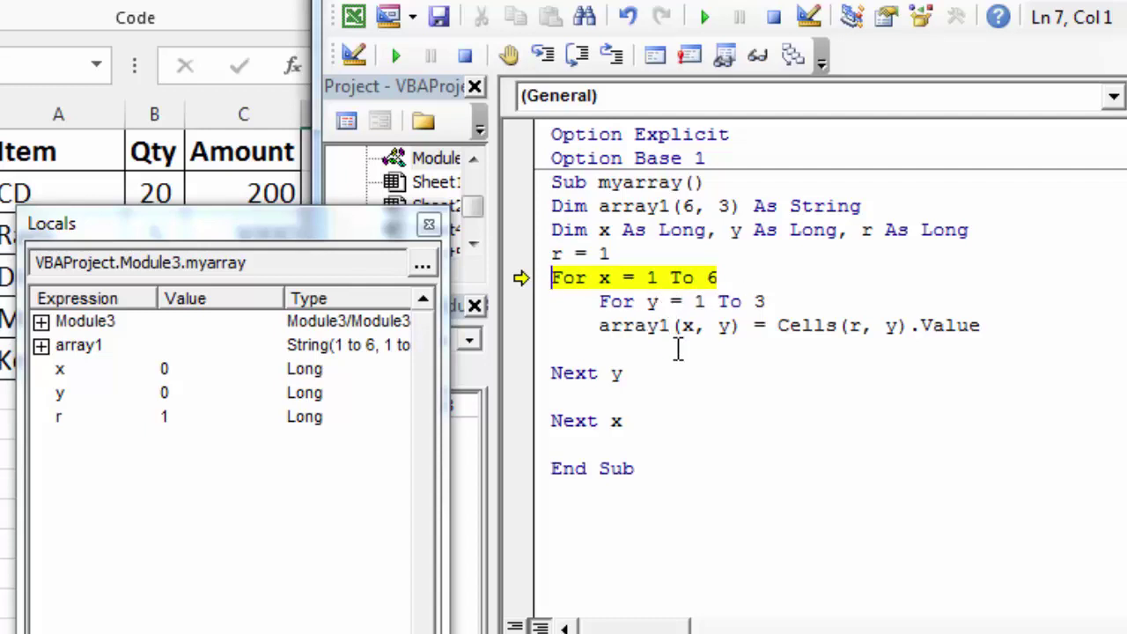
mouse_move(723, 326)
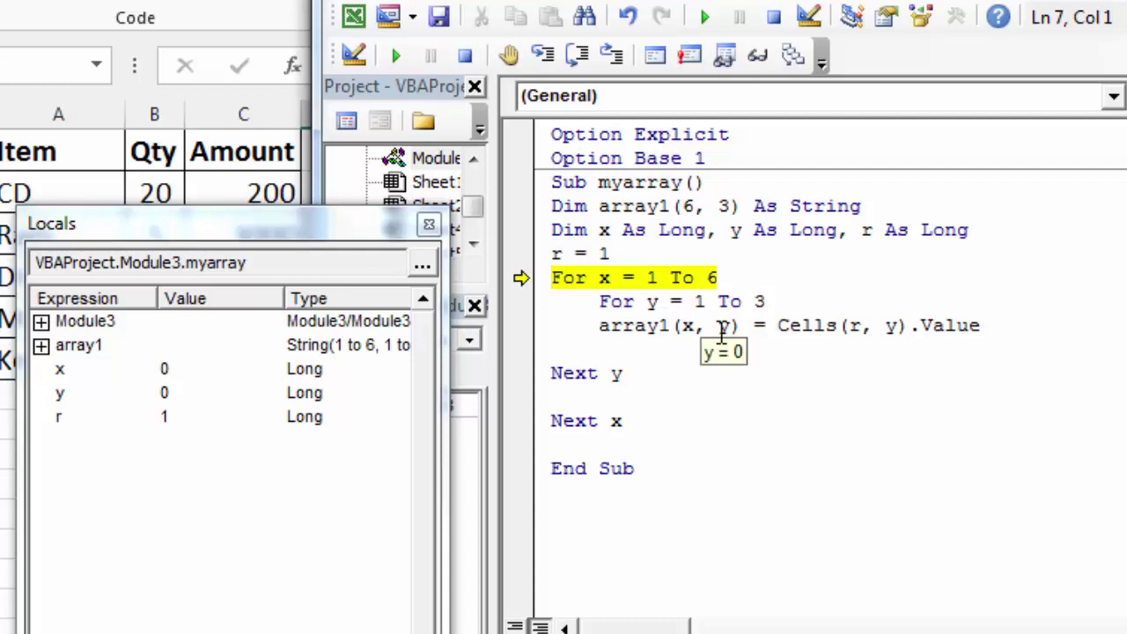
key(F8)
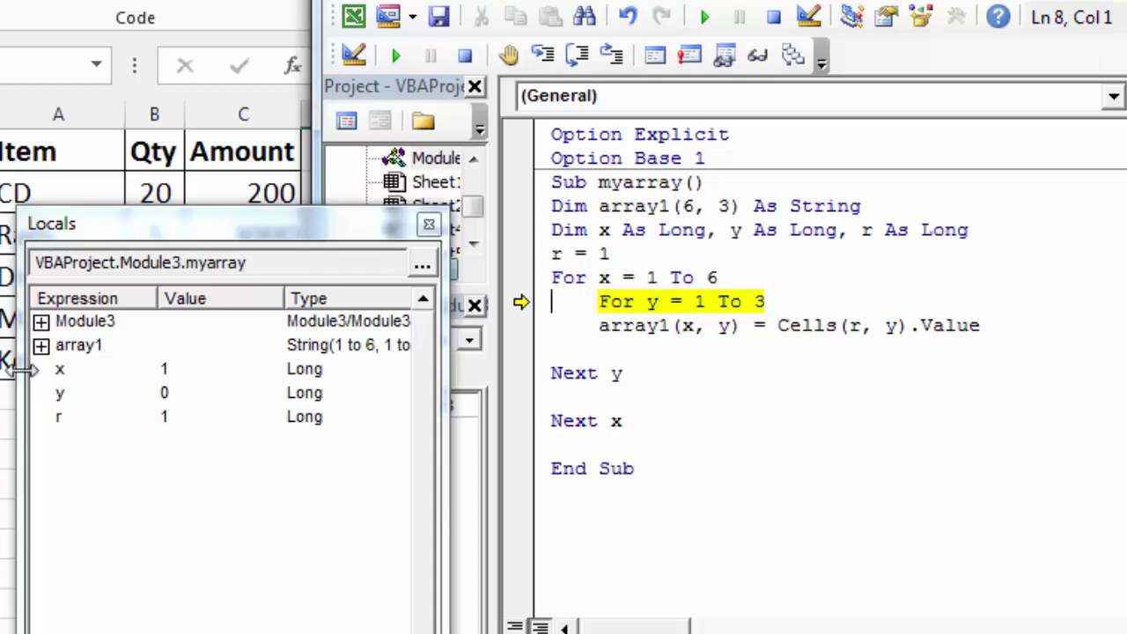
click(41, 345)
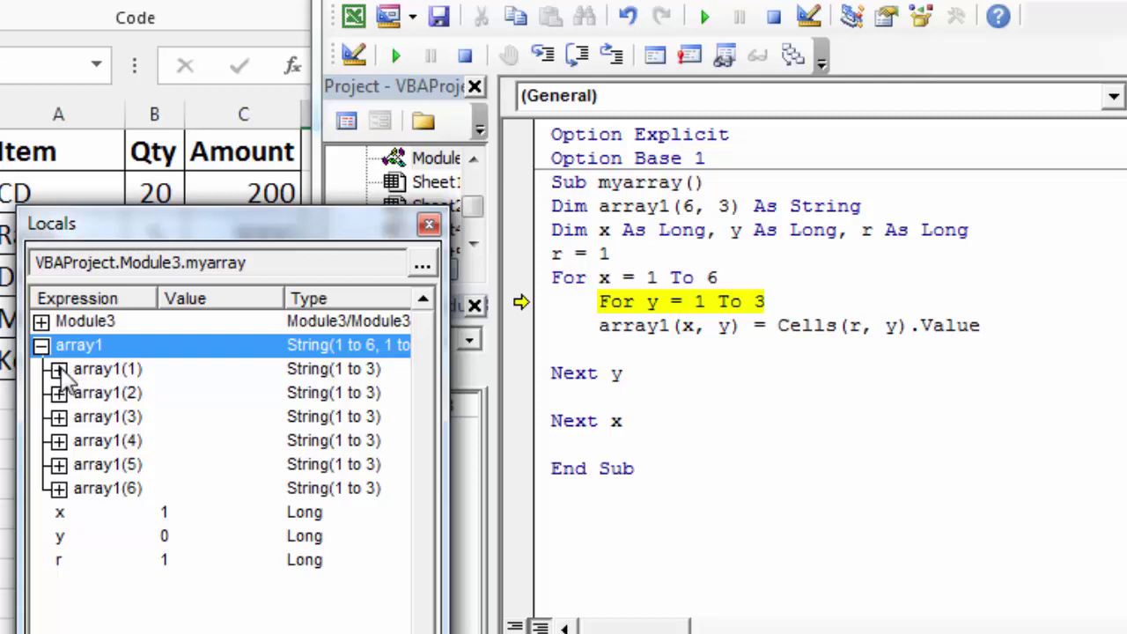
Expand array1(1) through array1(4) to show their empty elements, then step to the array1(x, y) assignment.
click(58, 369)
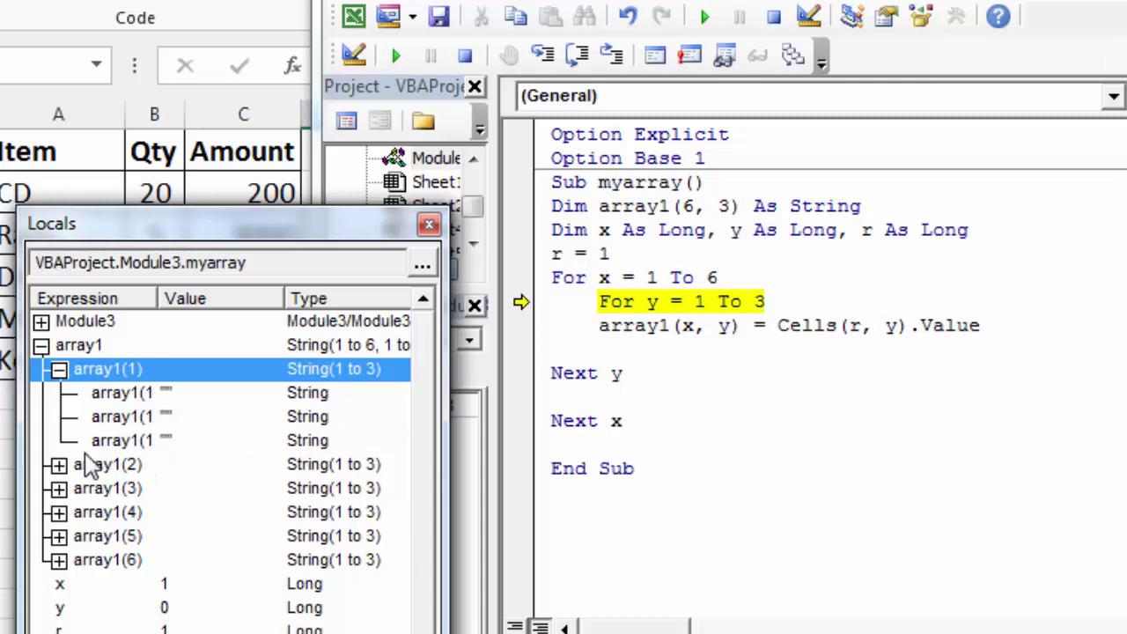
click(58, 465)
click(58, 561)
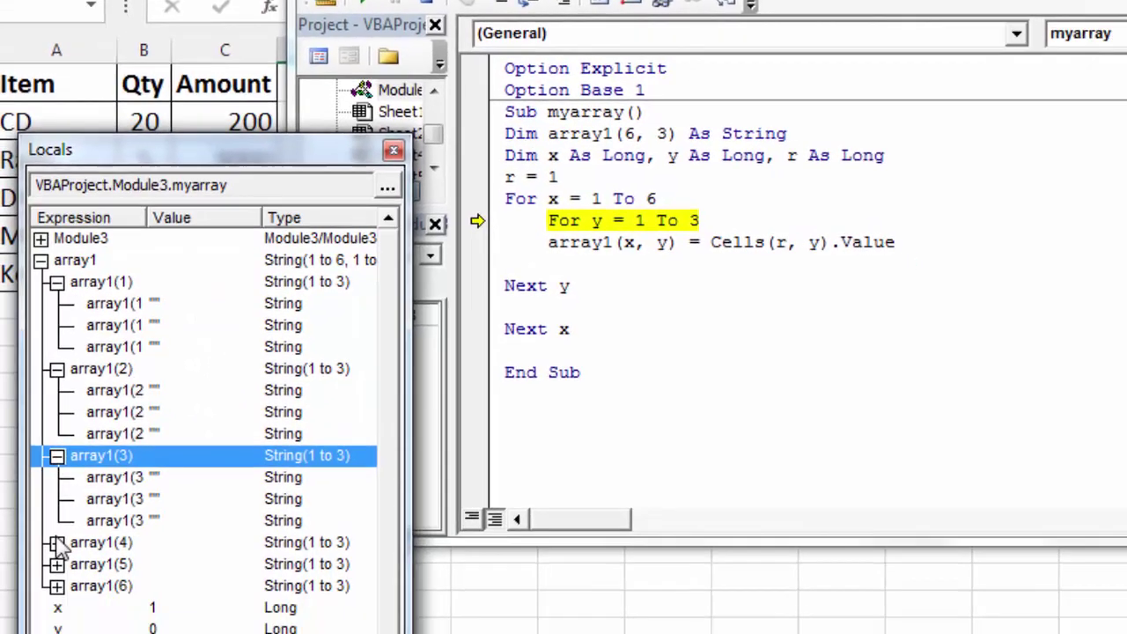
click(57, 513)
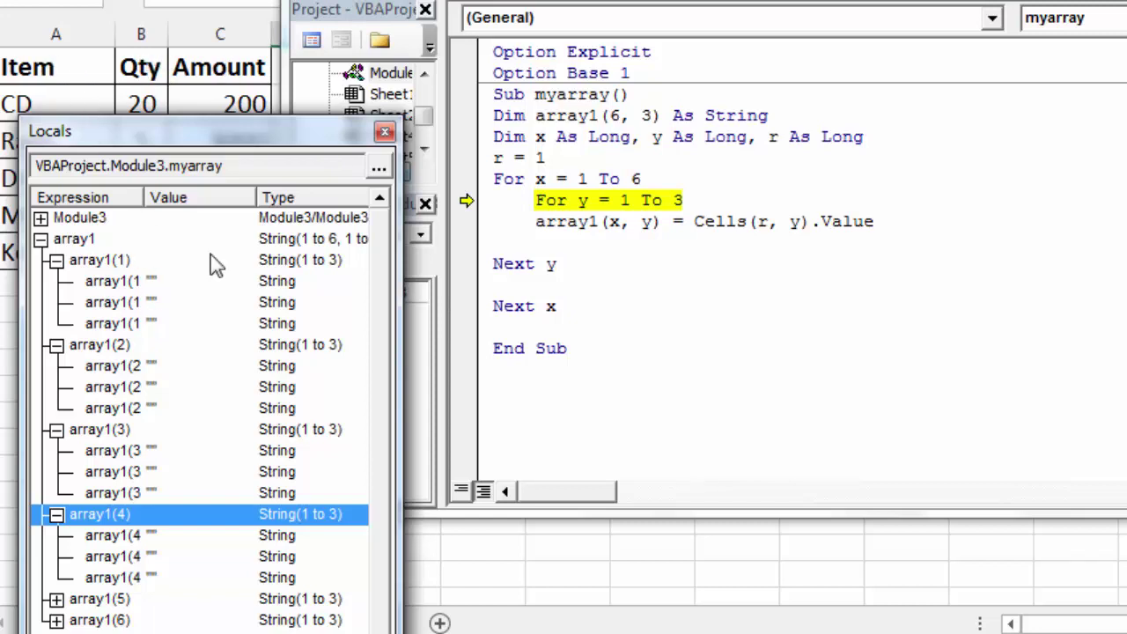
click(754, 201)
key(F8)
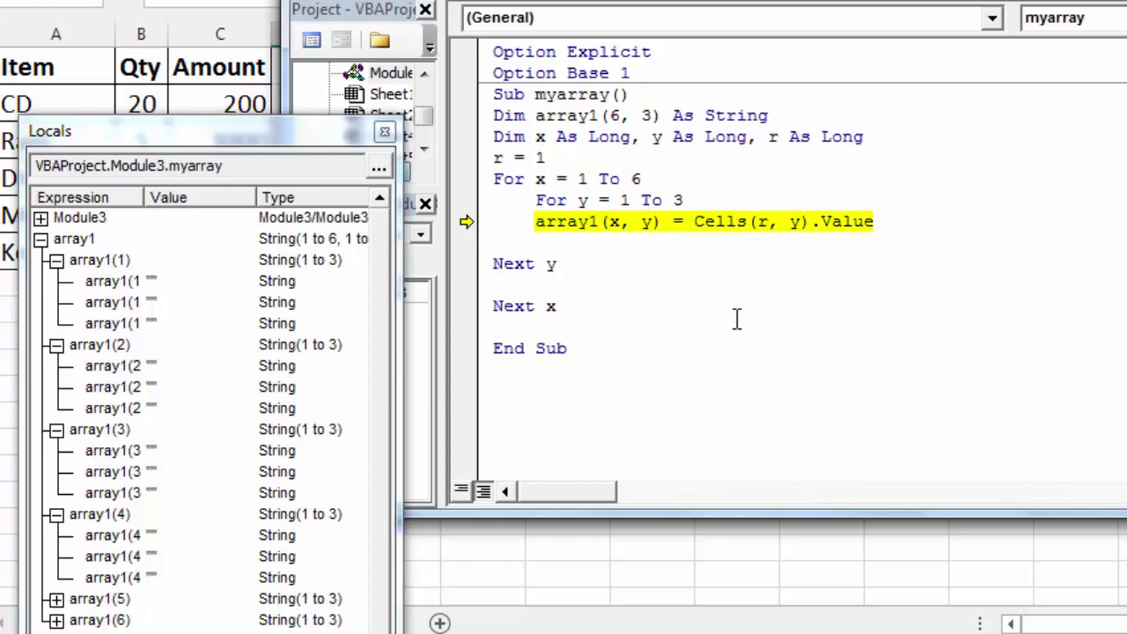
Step the inner loop to store Item, Qty and Amount in array1(1), returning to For y with x = 2.
key(F8)
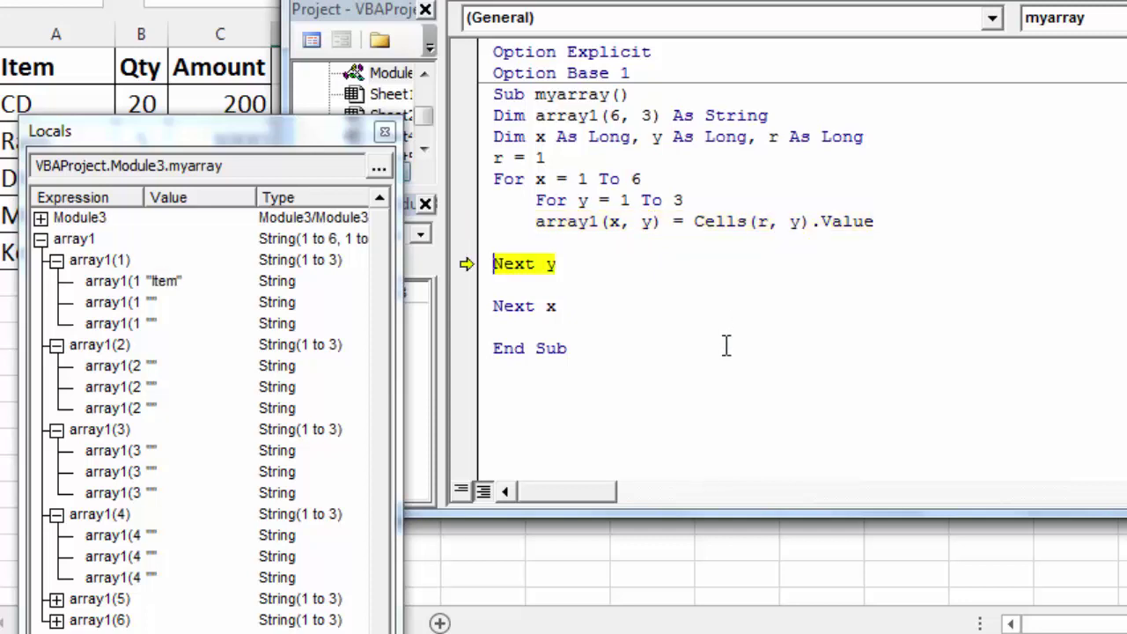
key(F8)
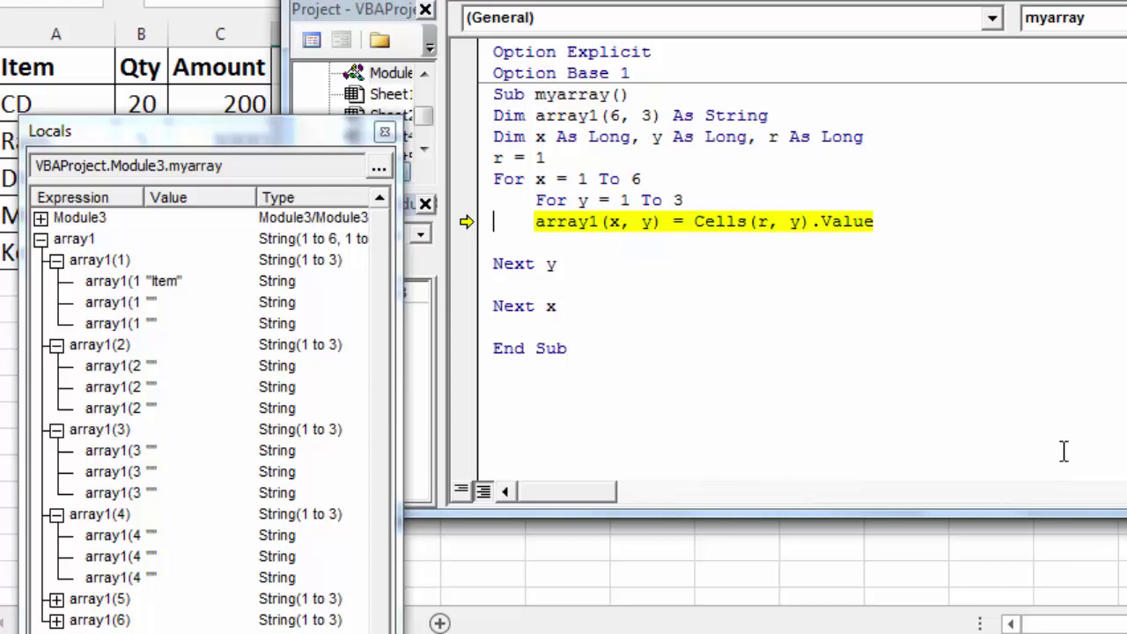
key(F8)
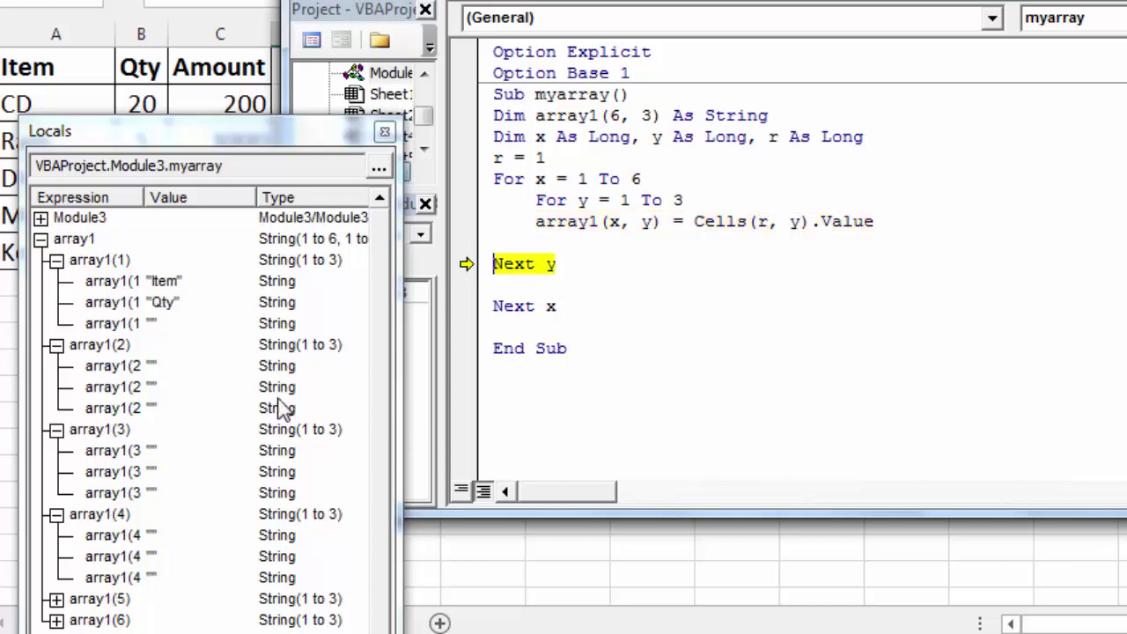
key(F8)
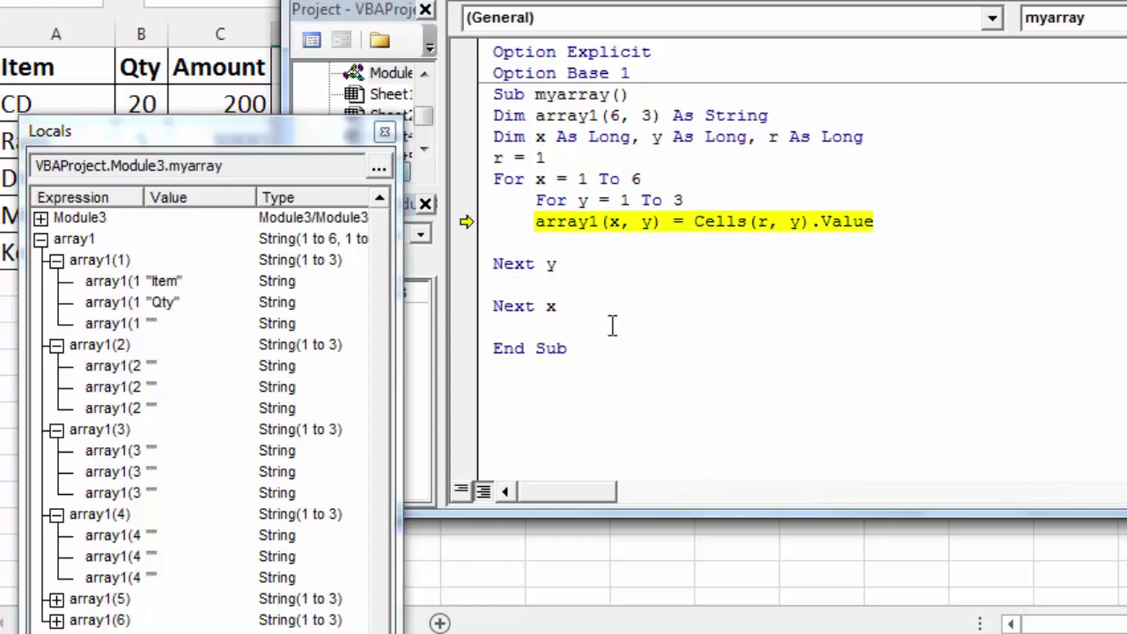
key(F8)
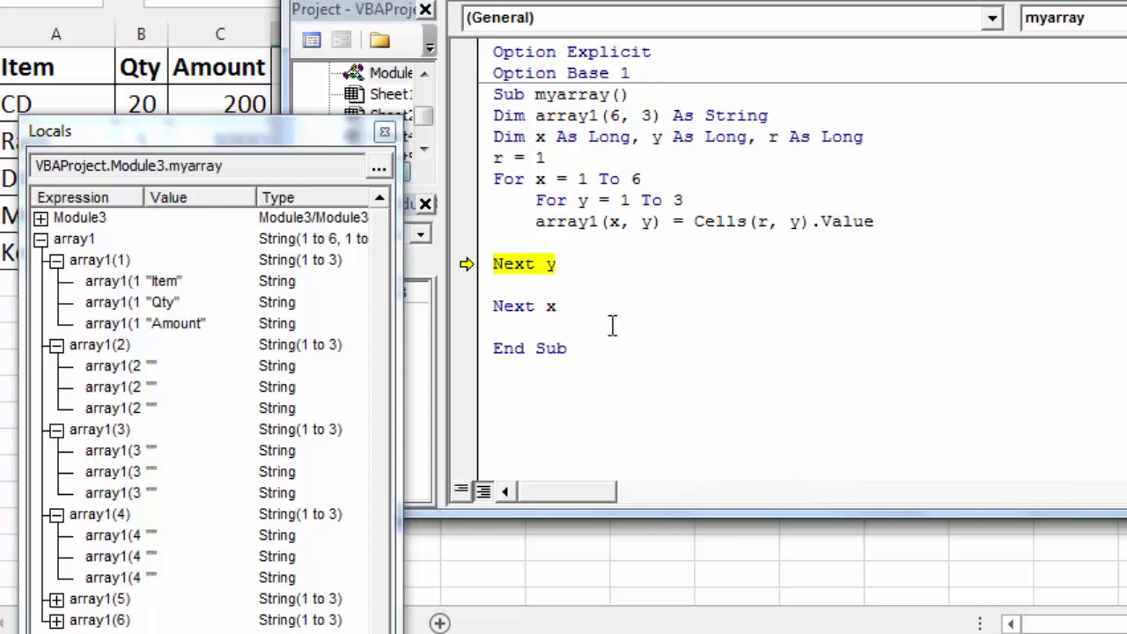
key(F8)
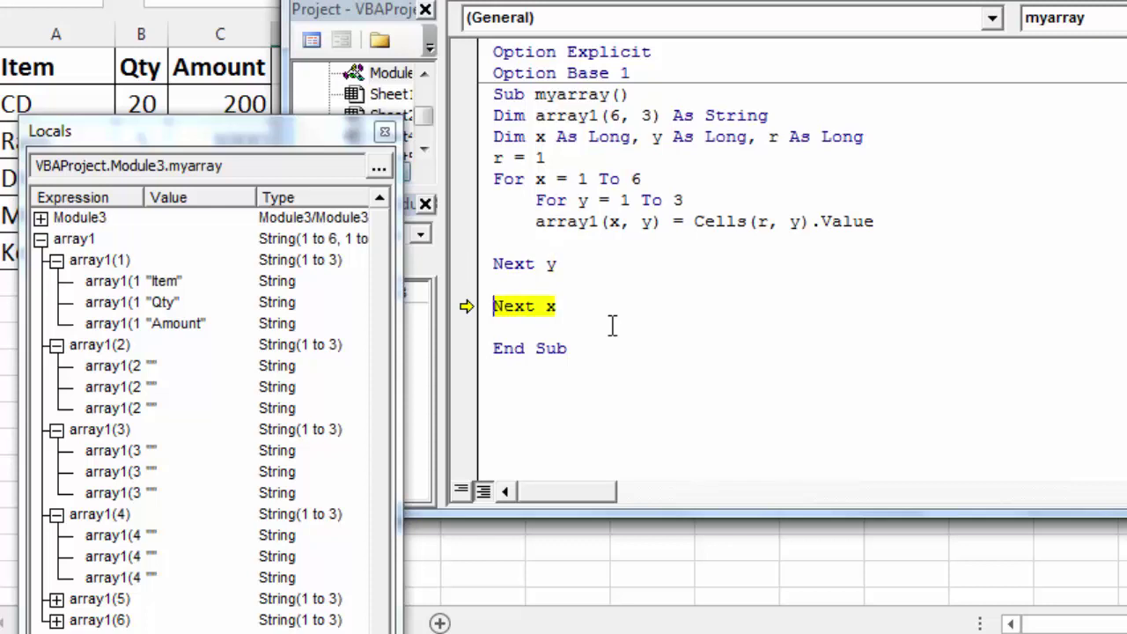
key(F8)
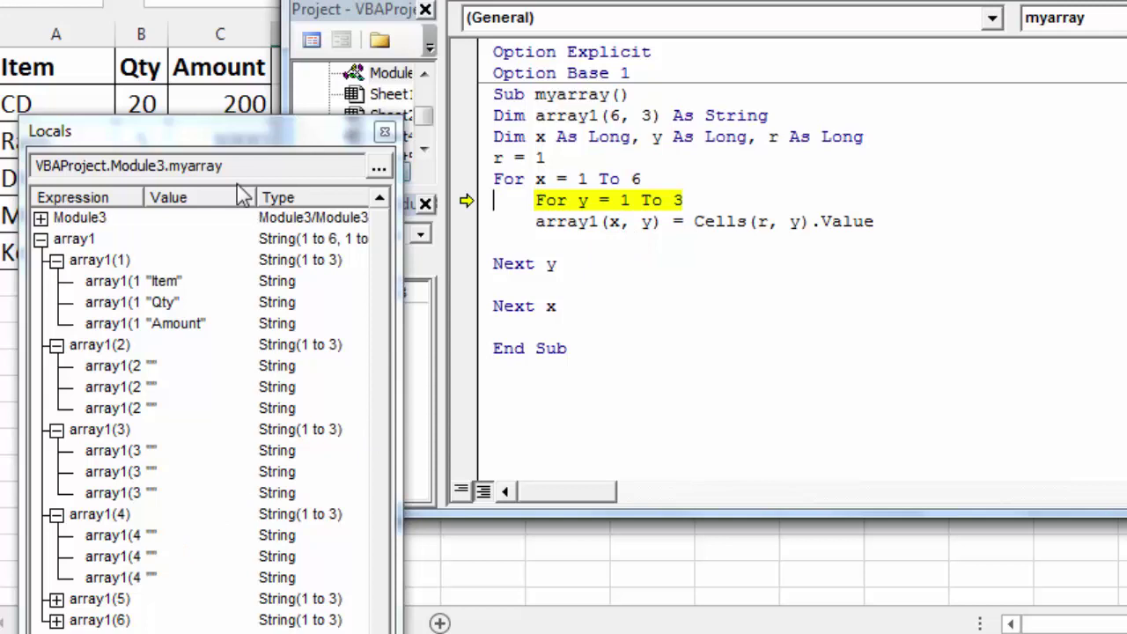
Resize the Locals window to reveal the x, y and r values.
click(225, 130)
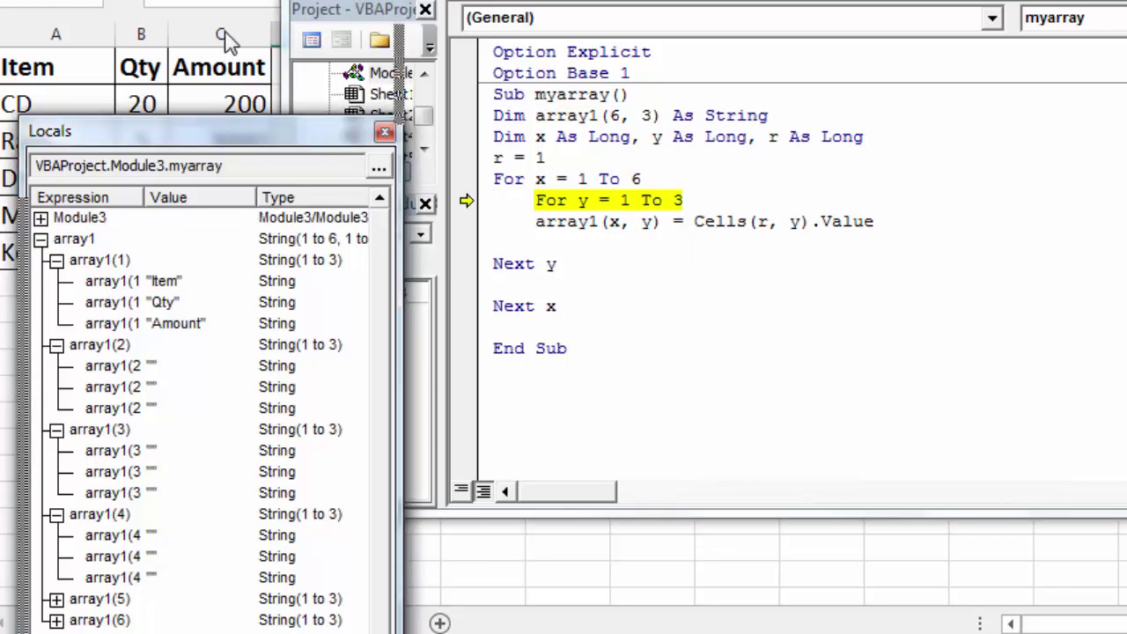
drag(227, 39, 227, 35)
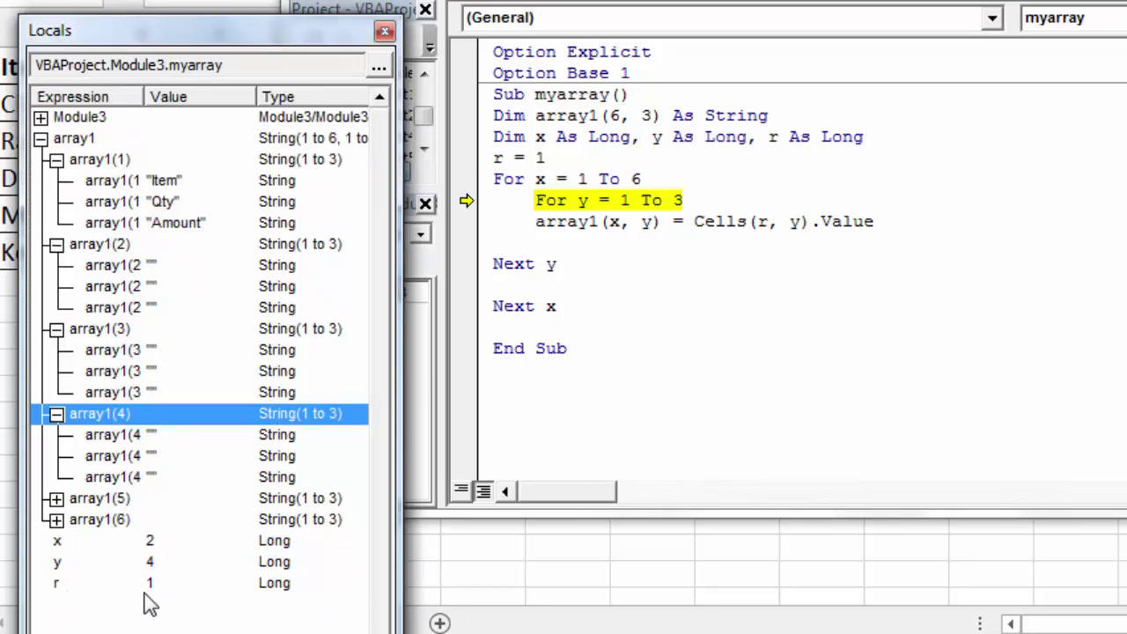
click(717, 200)
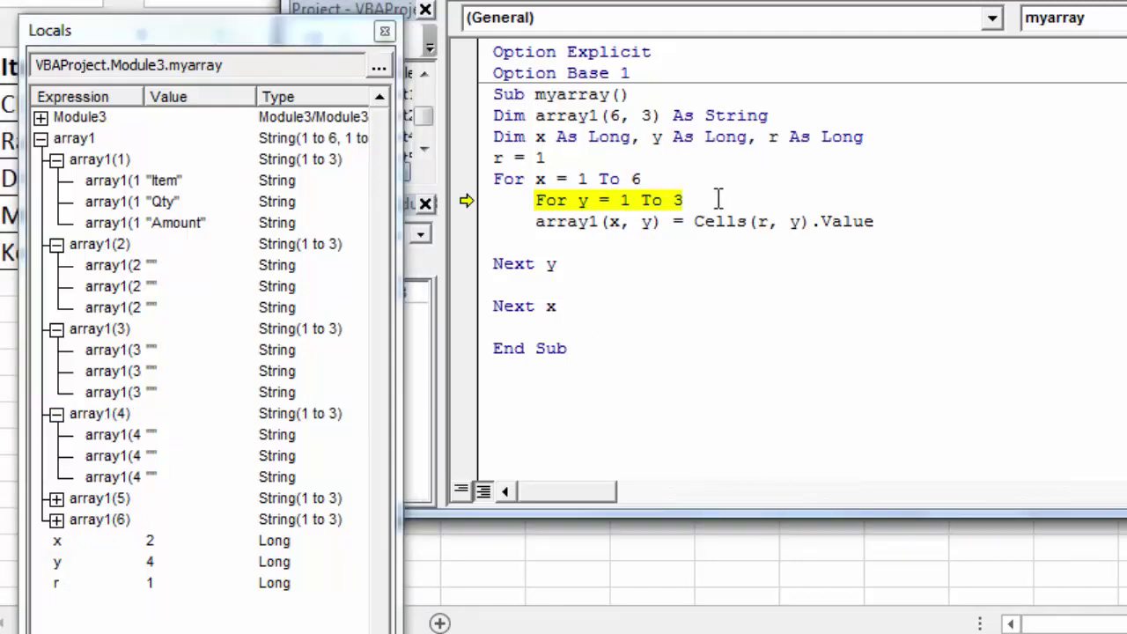
Step through inner-loop passes that refill rows with Item, Qty and Amount, then reset the macro.
key(F8)
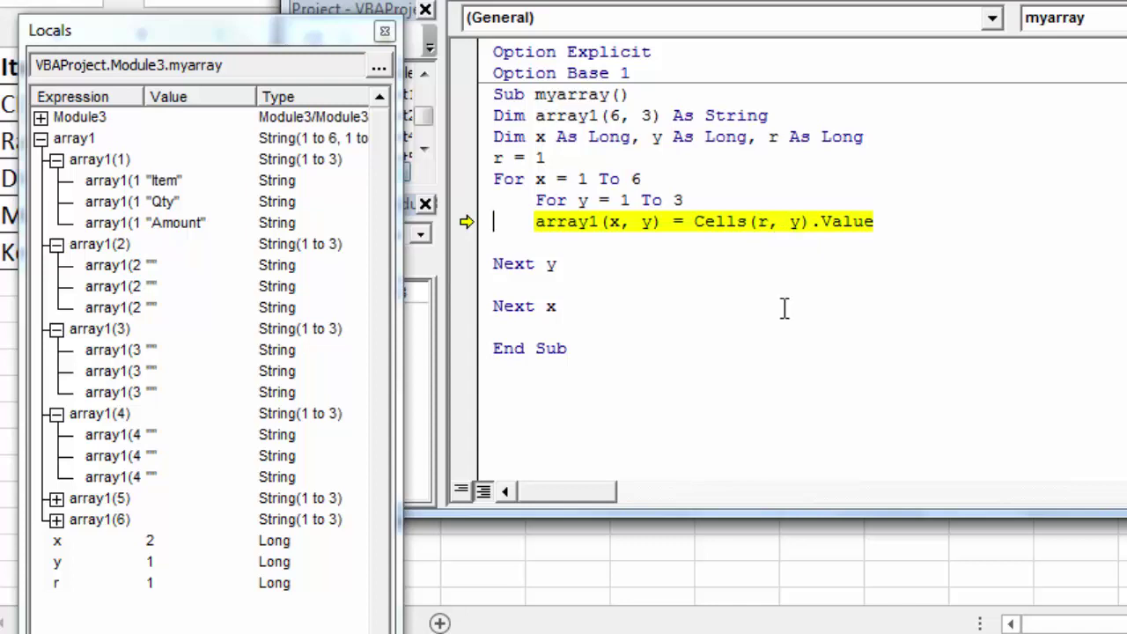
key(F8)
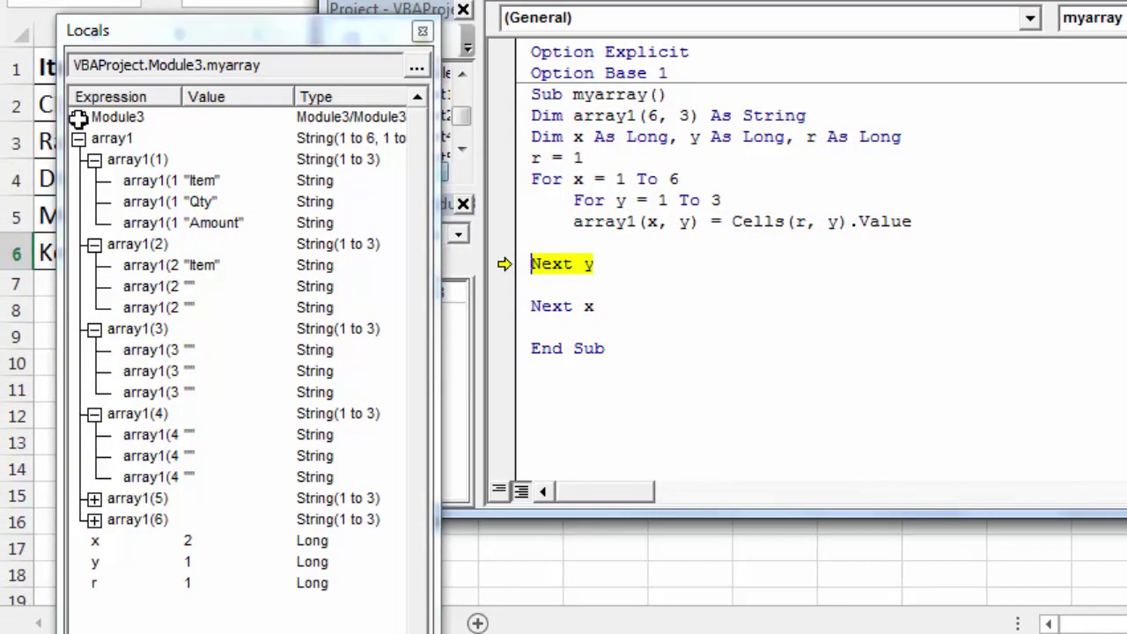
key(F8)
key(F8)
key(F8)
key(F8)
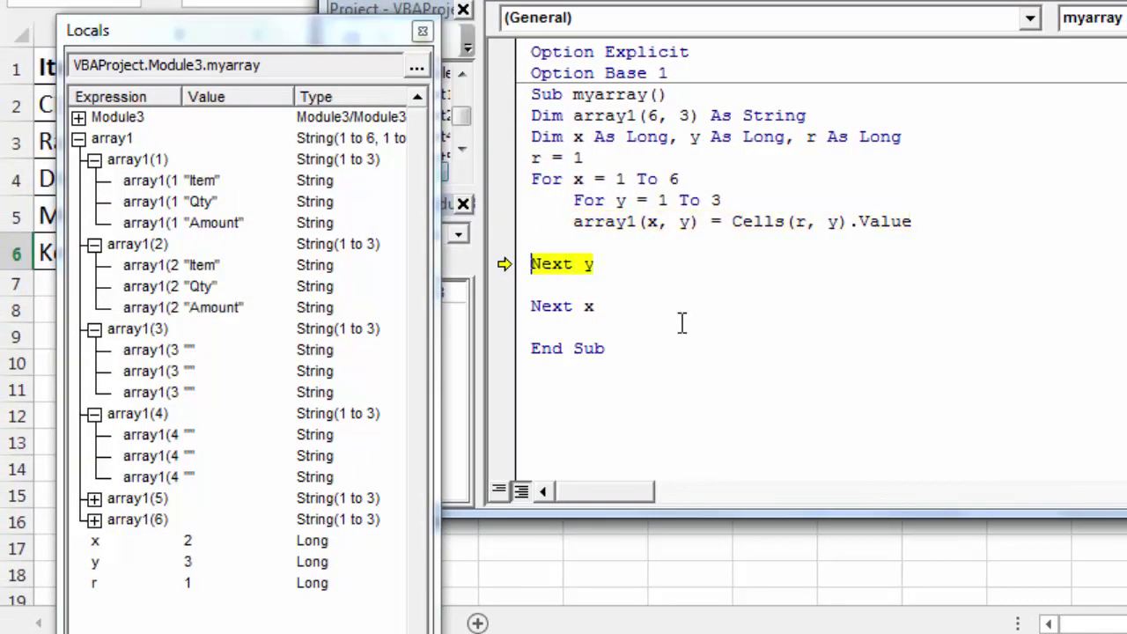
key(F8)
key(F8)
key(F8)
key(F8)
key(F8)
key(F8)
key(F8)
key(F8)
key(F8)
key(F8)
key(F8)
key(F8)
key(F8)
key(F8)
key(F8)
key(F8)
key(F8)
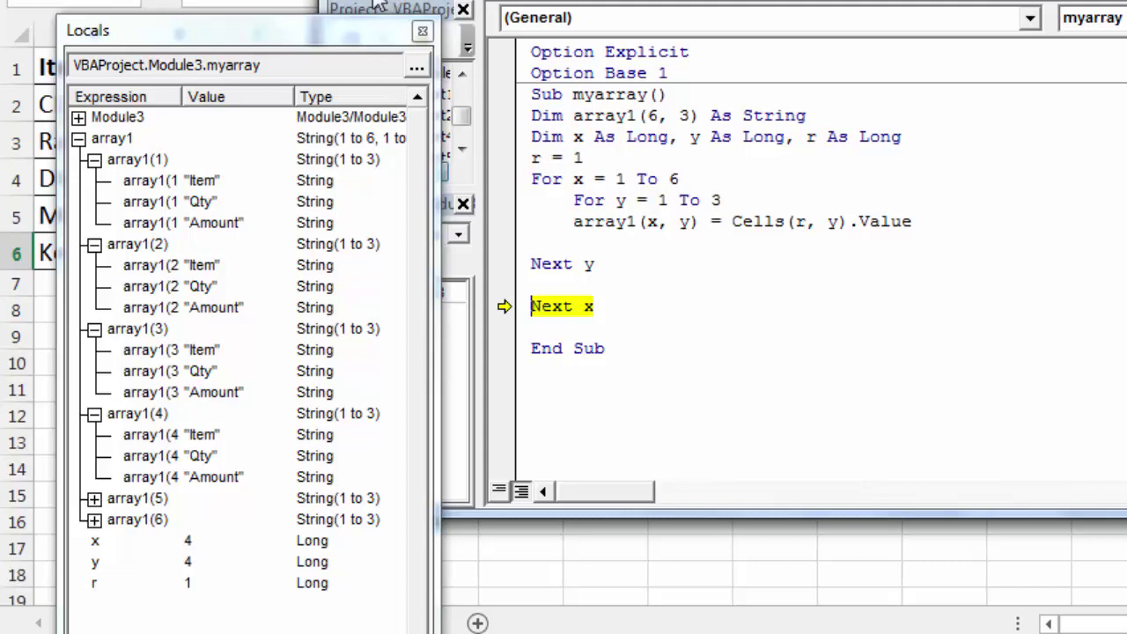
click(357, 5)
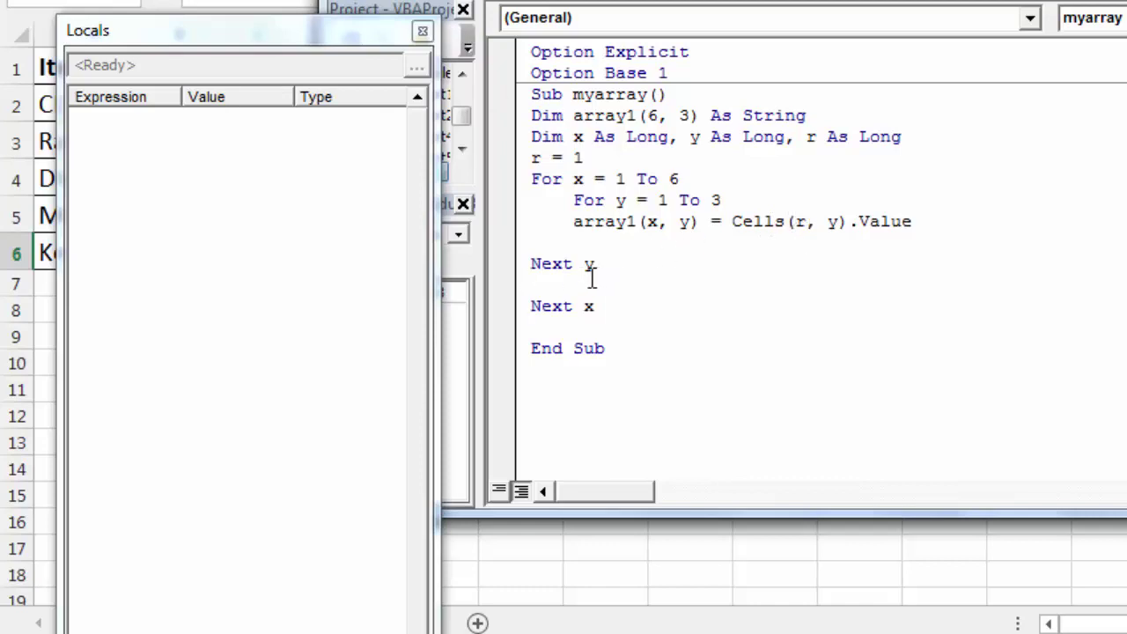
Insert r = r + 1 between Next y and Next x and begin a fresh step-through.
click(564, 282)
text(r = r + 1)
click(686, 307)
key(F8)
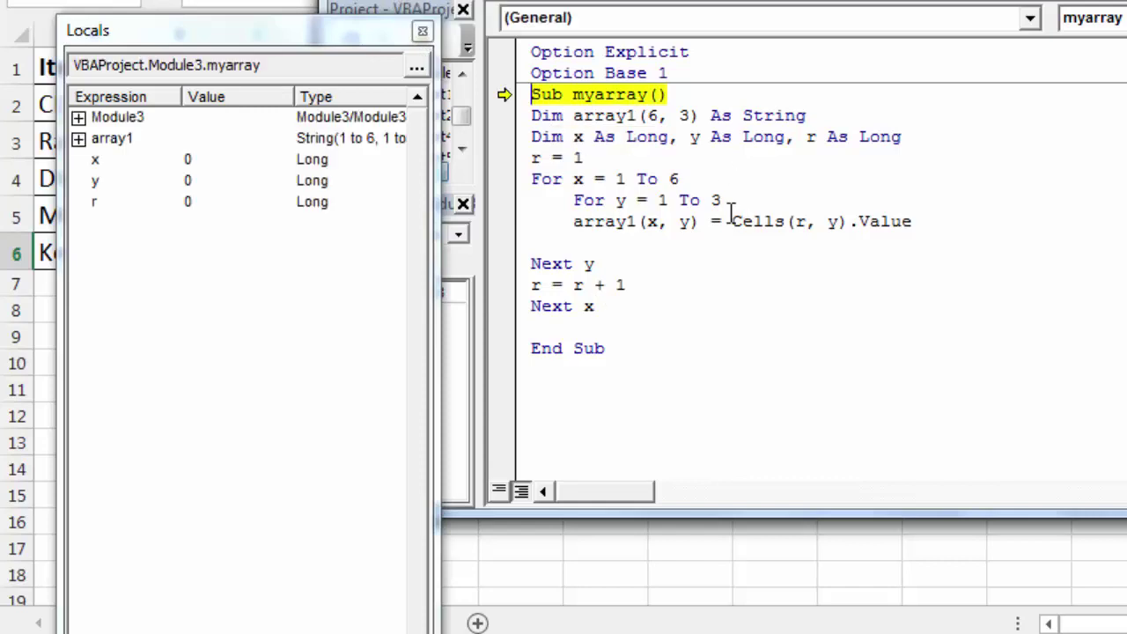
Advance one line and expand array1 and all six of its rows, each still empty.
key(F8)
key(F8)
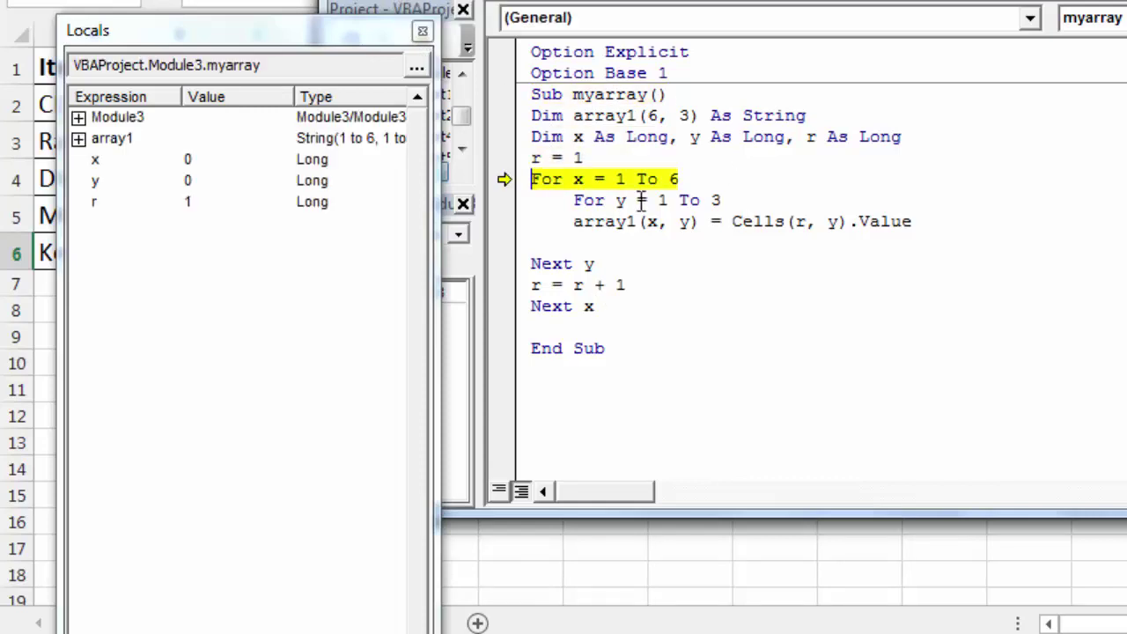
click(79, 138)
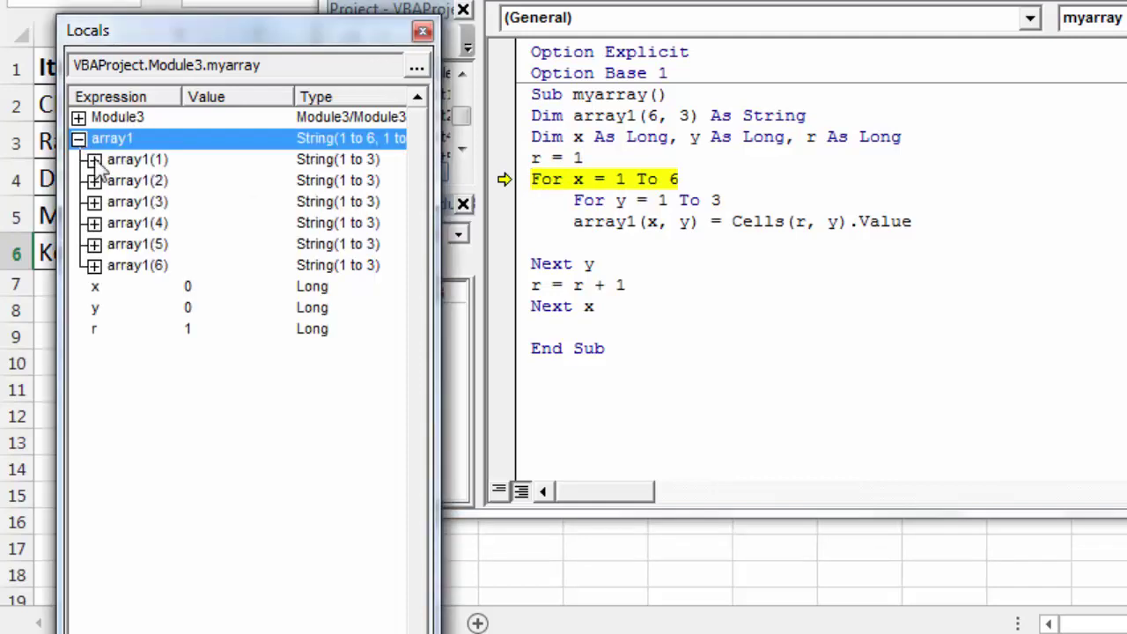
click(94, 159)
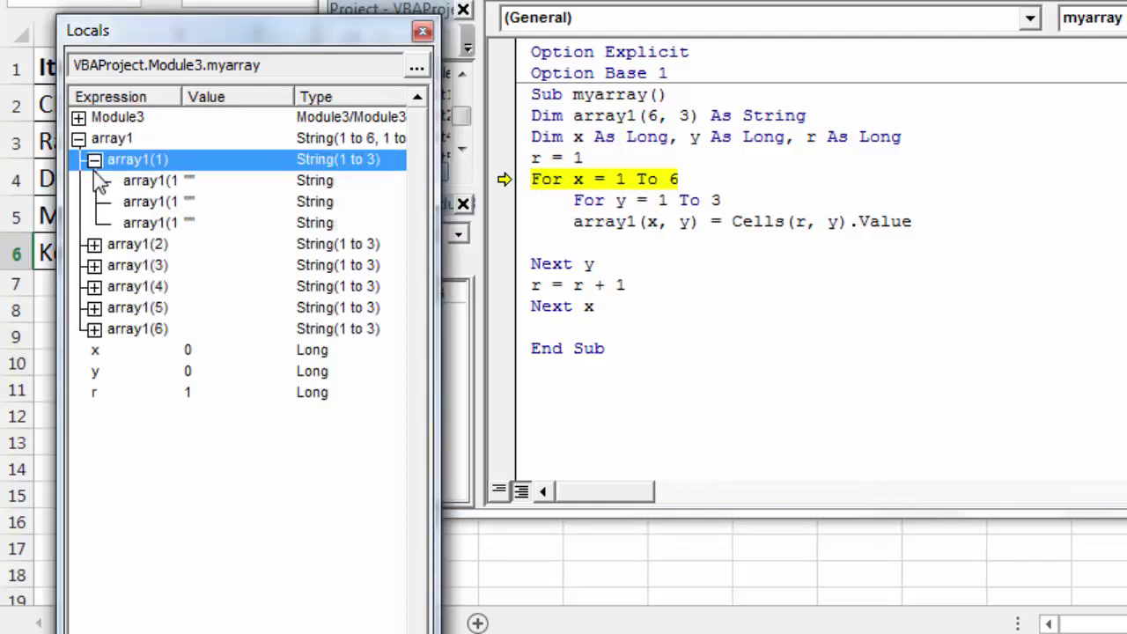
click(94, 244)
click(94, 329)
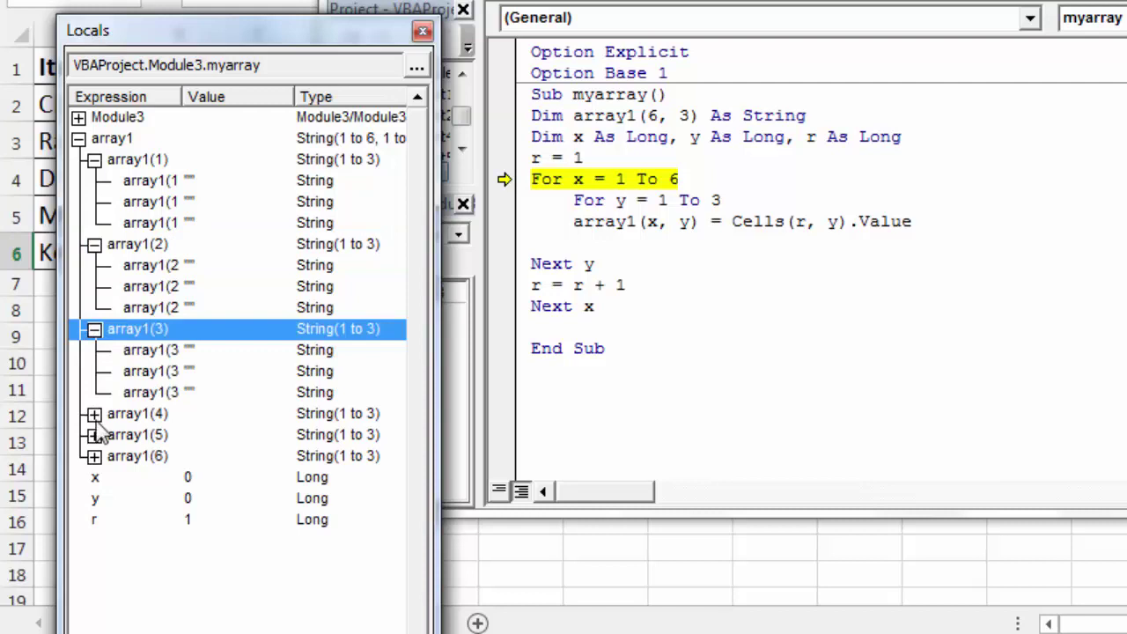
click(94, 414)
click(95, 498)
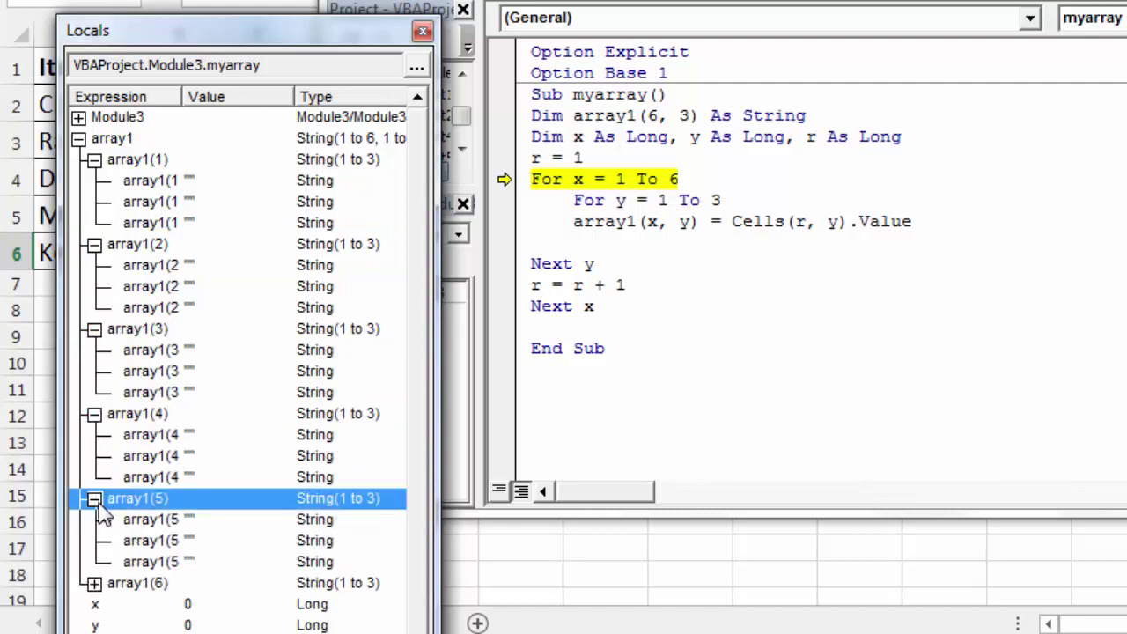
click(95, 583)
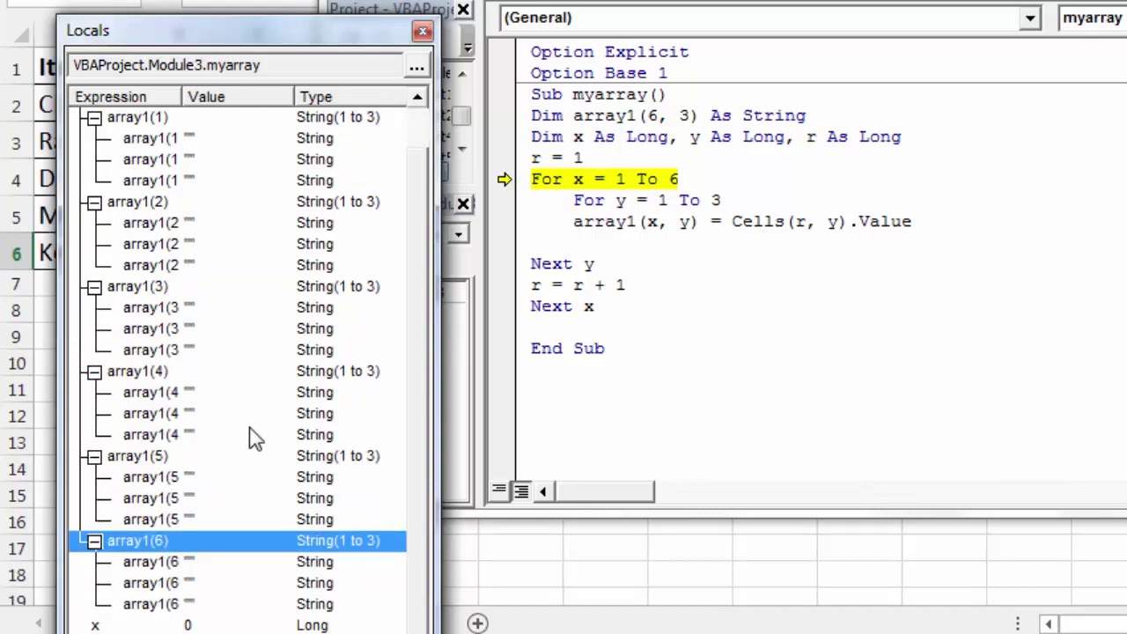
Step into the For y = 1 To 3 line of the revised macro.
scroll(250, 430, up, 1)
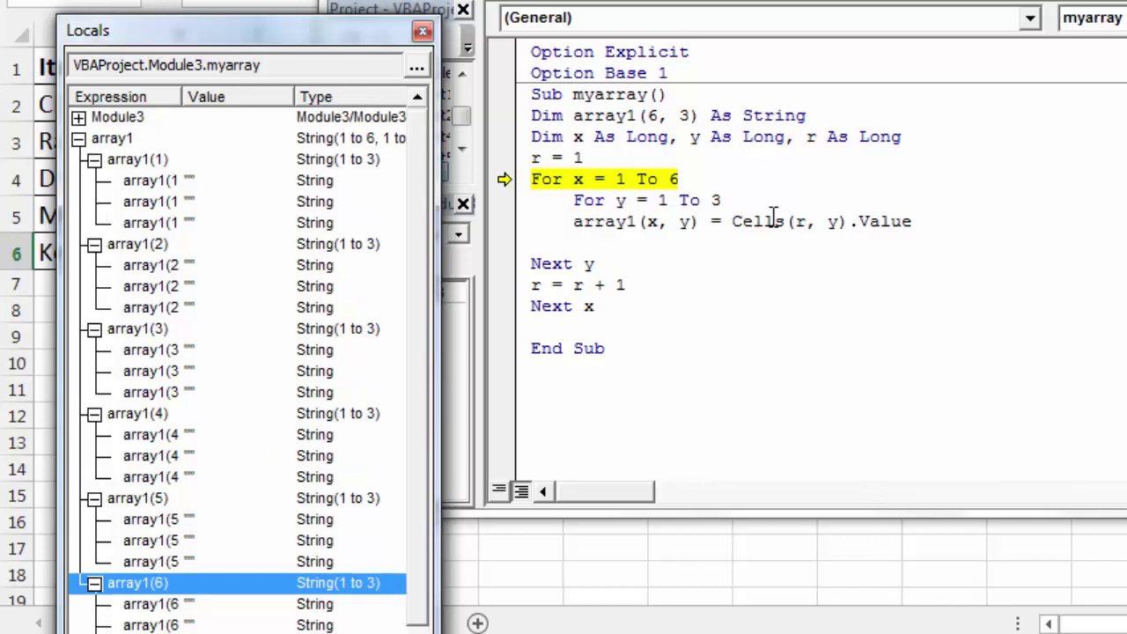
click(774, 185)
key(F8)
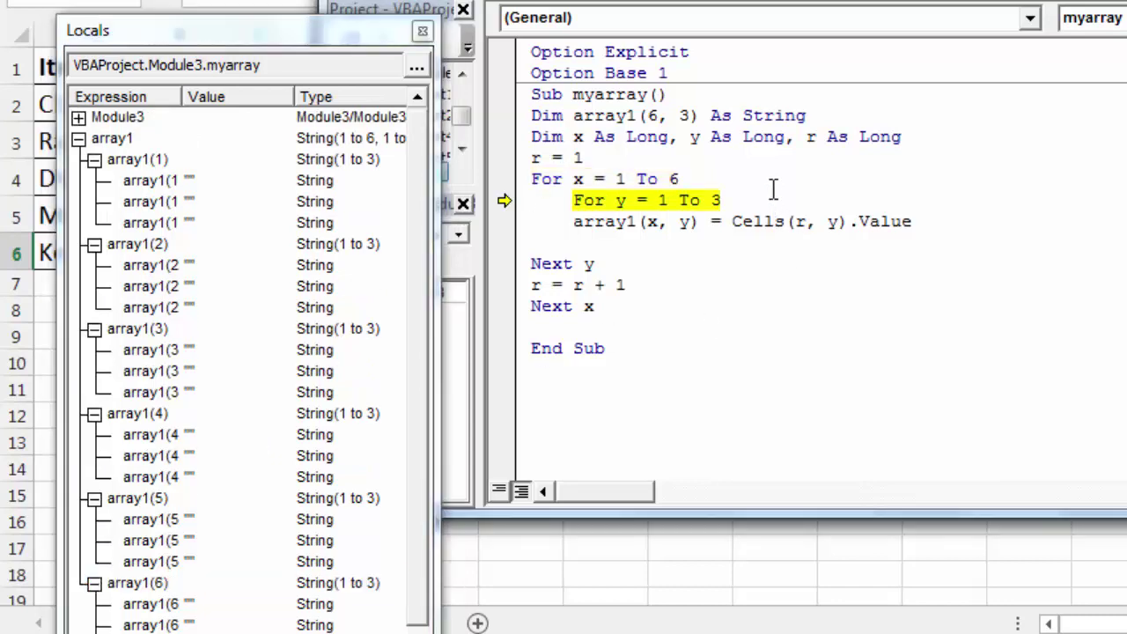
Fill array1(1) with Item, Qty and Amount, stepping past r = r + 1 into the next outer pass.
key(F8)
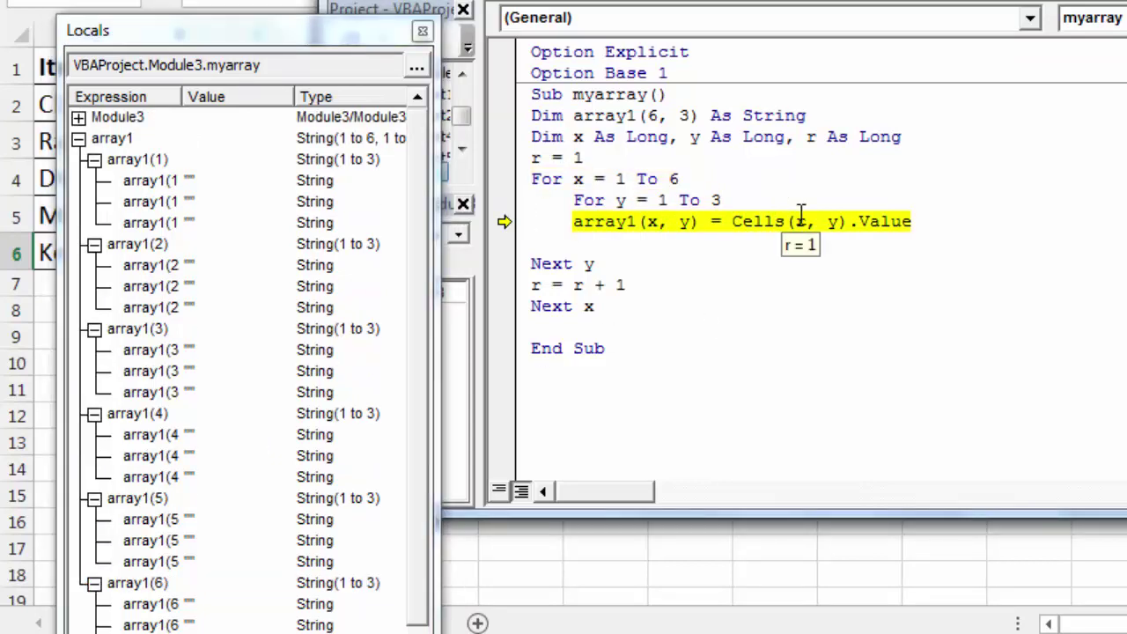
key(F8)
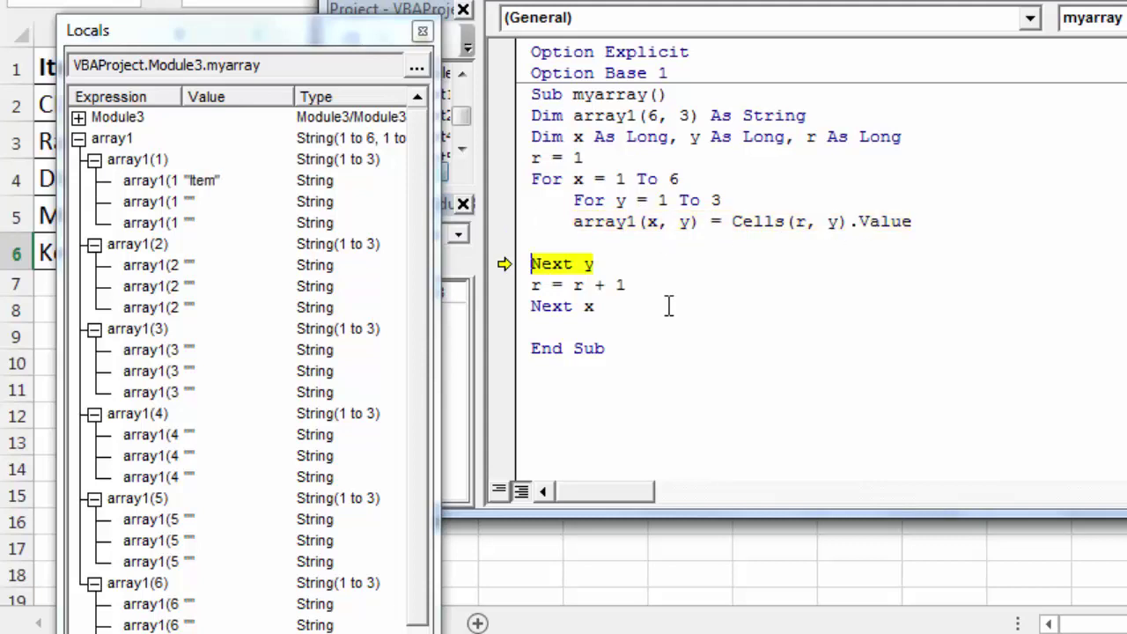
key(F8)
key(F8)
key(F8)
key(F8)
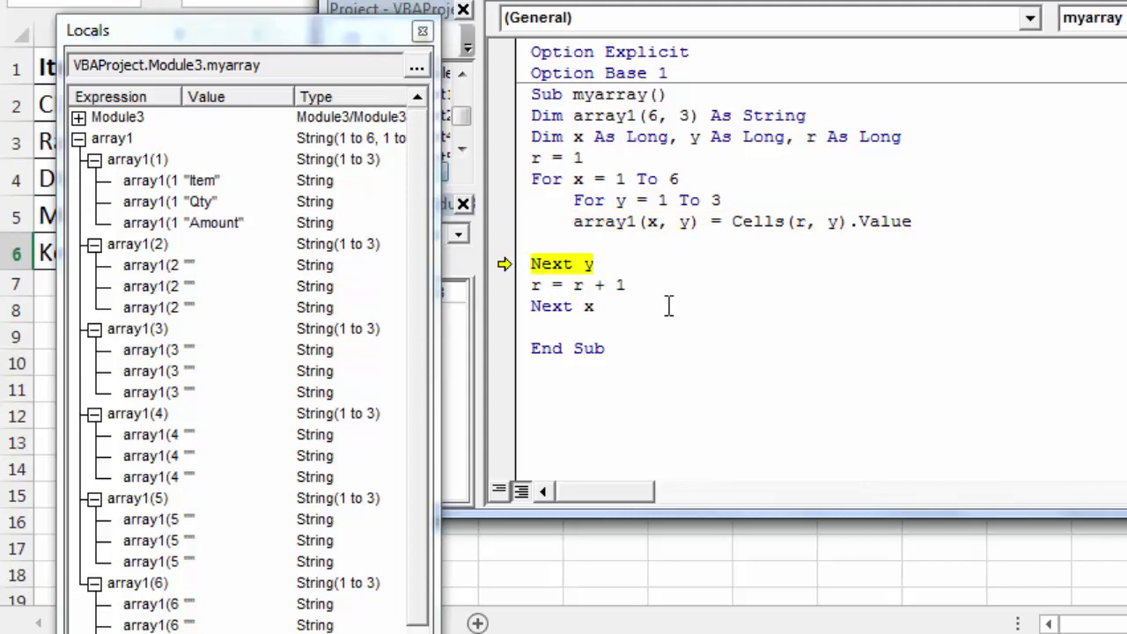
key(F8)
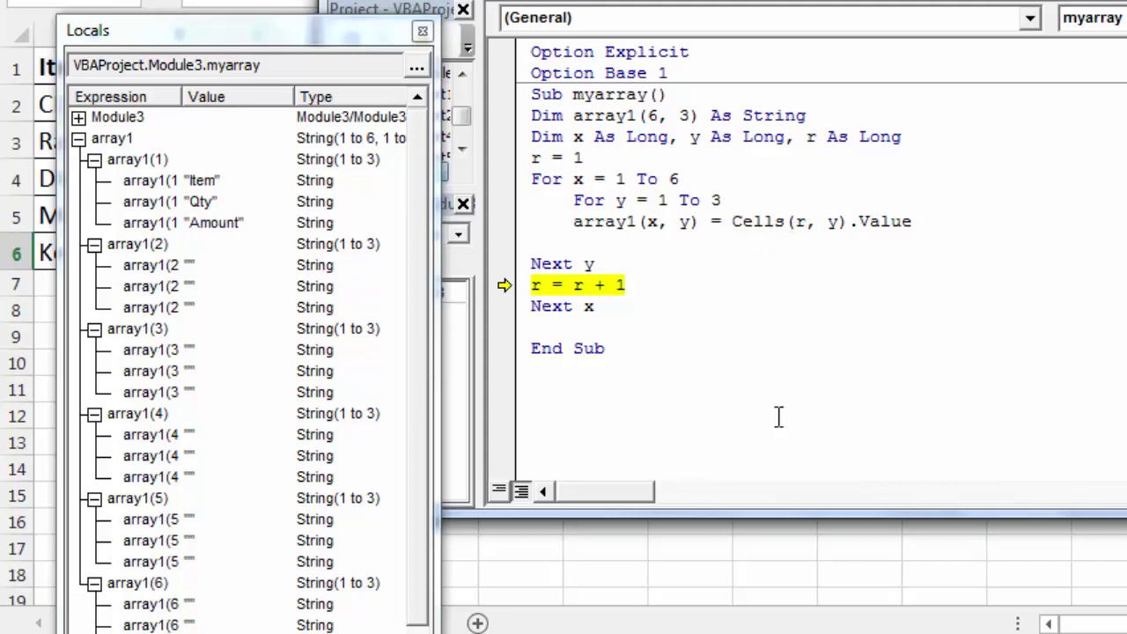
key(F8)
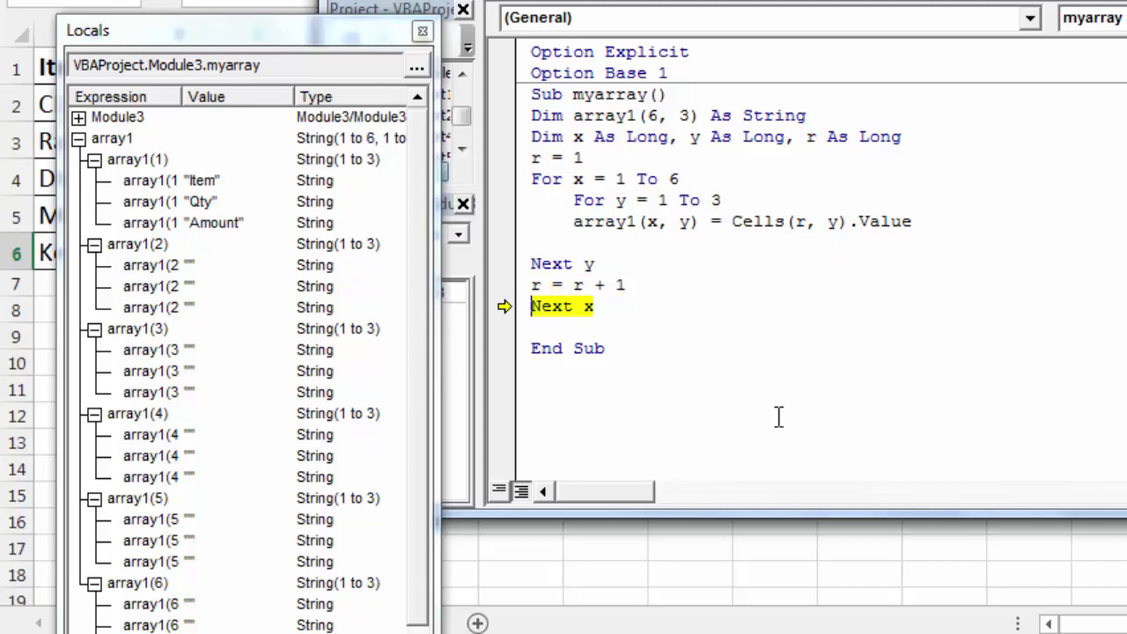
key(F8)
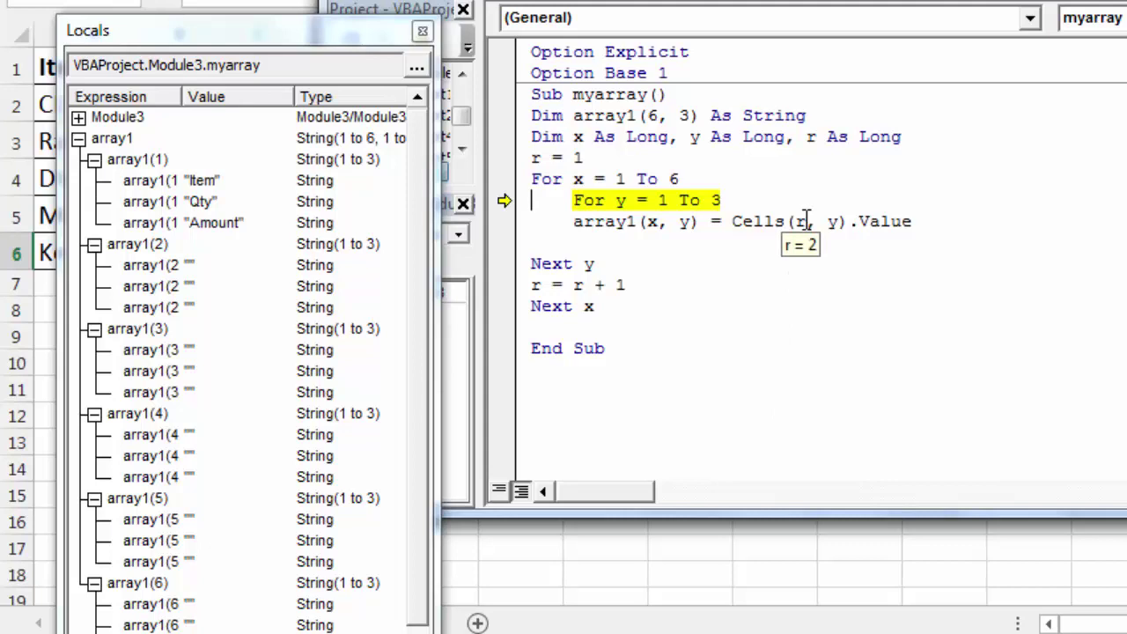
Keep stepping to load CD (20, 200) and the later rows through DVD and Keyboard.
key(F8)
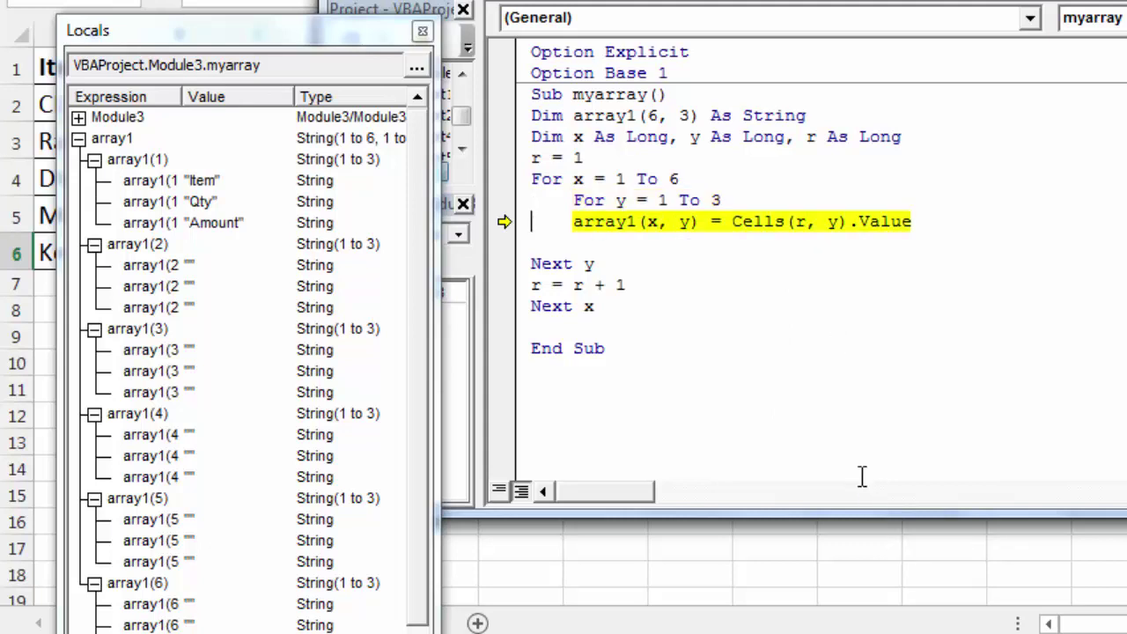
key(F8)
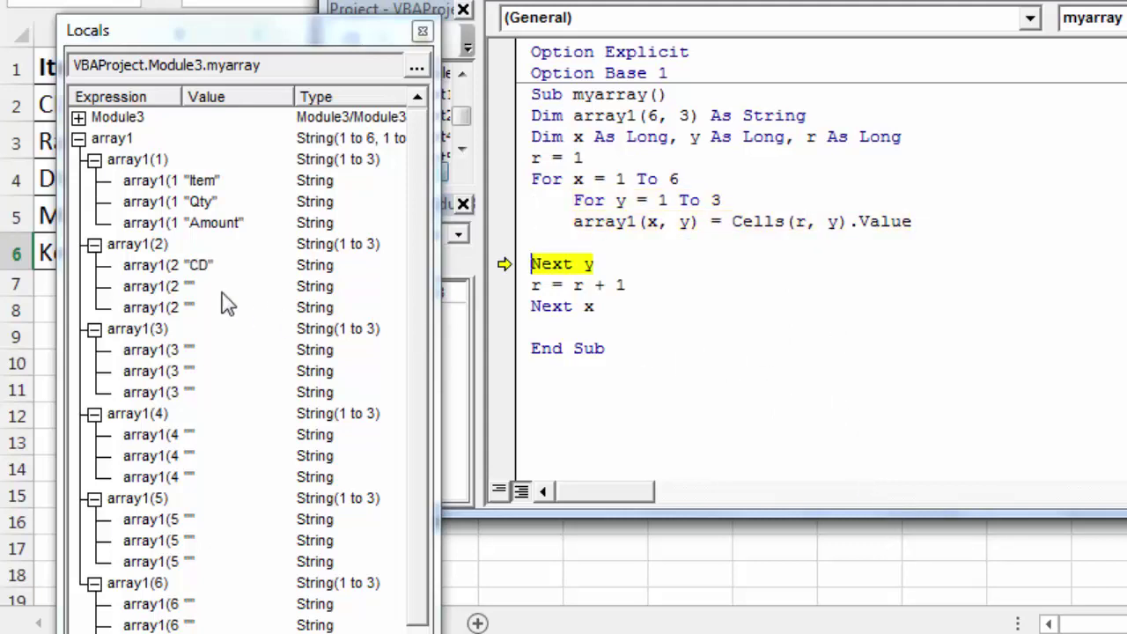
key(F8)
key(F8)
key(F8)
key(F8)
key(F8)
key(F8)
key(F8)
key(F8)
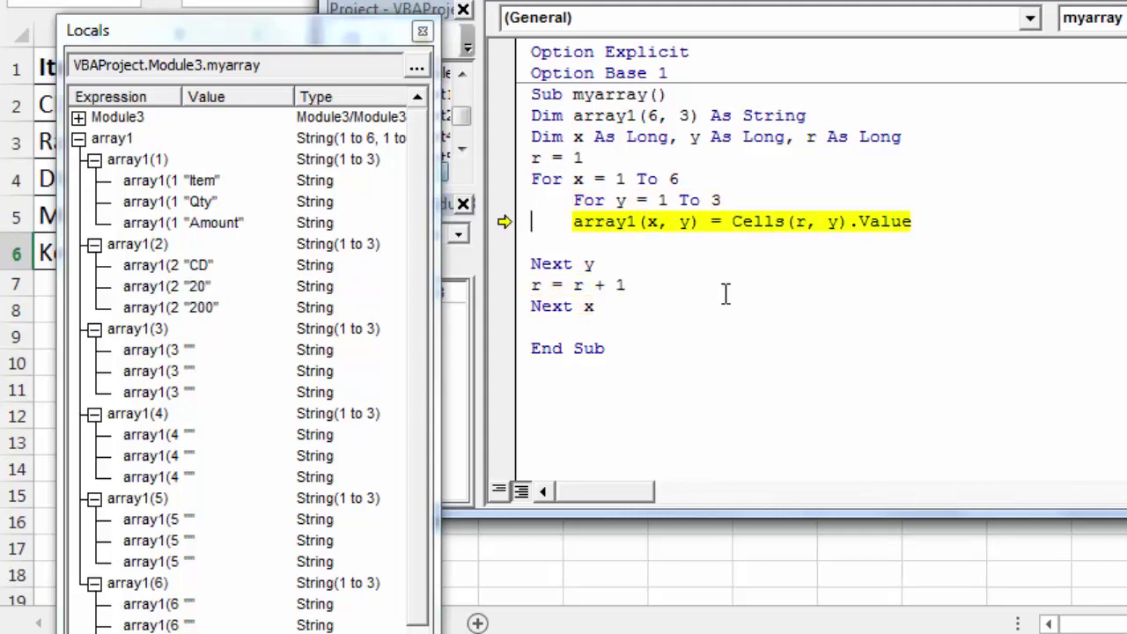
key(F8)
key(F8)
key(F8)
key(F8)
key(F8)
key(F8)
key(F8)
key(F8)
key(F8)
key(F8)
key(F8)
key(F8)
key(F8)
key(F8)
key(F8)
key(F8)
key(F8)
key(F8)
key(F8)
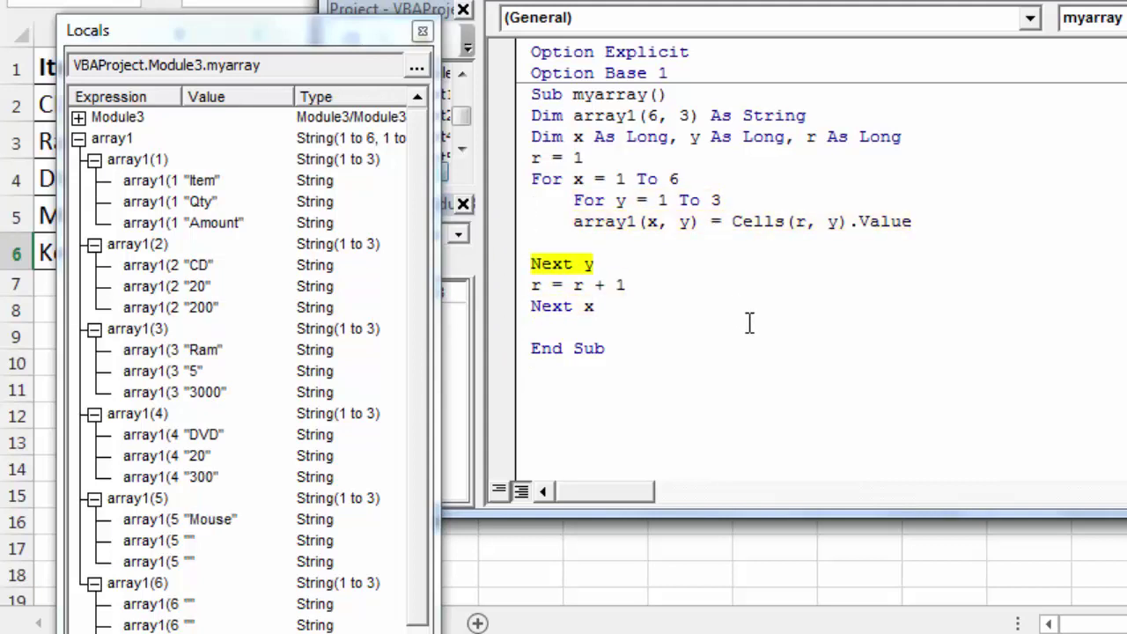
key(F8)
key(F8)
key(F8)
key(F8)
key(F8)
key(F8)
key(F8)
key(F8)
key(F8)
key(F8)
key(F8)
key(F8)
key(F8)
key(F8)
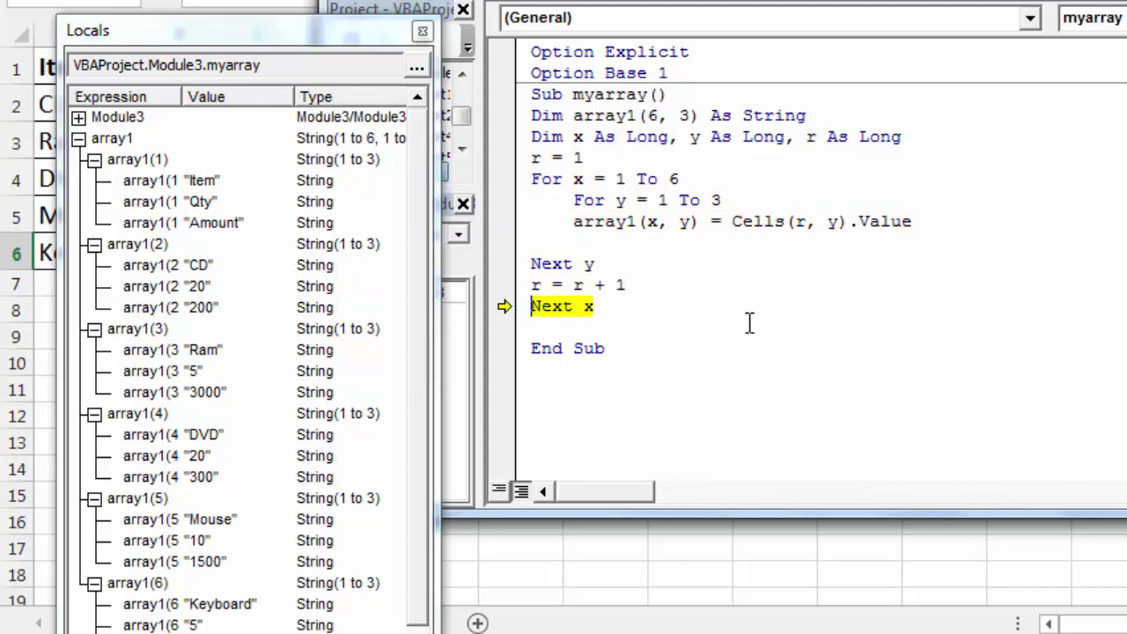
key(F8)
key(F8)
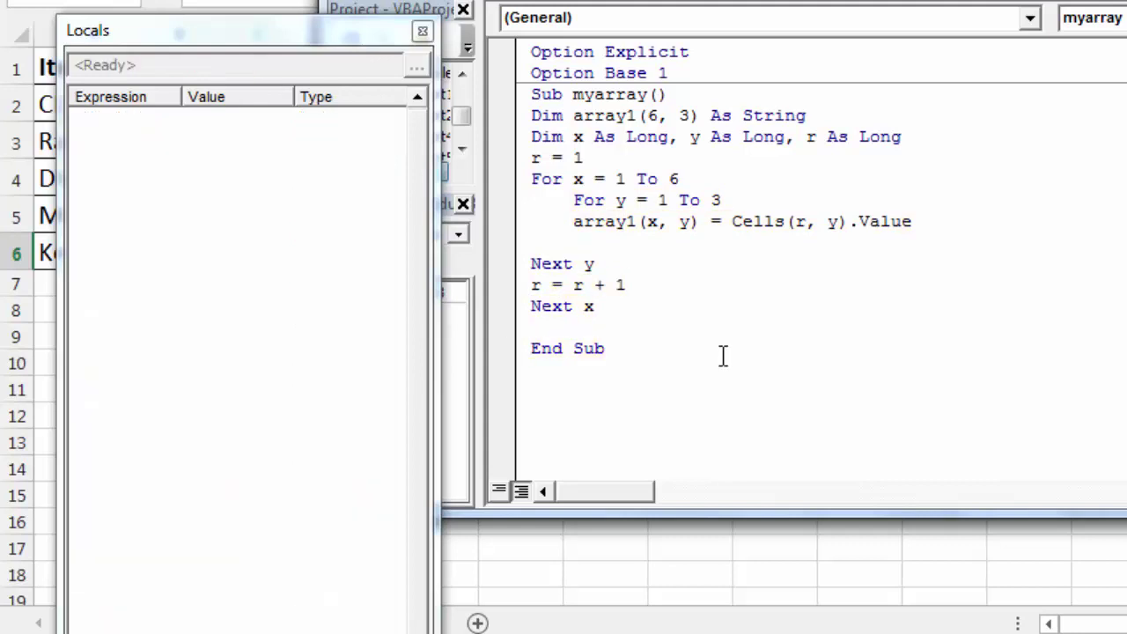
Close the Locals window and point out the array's 6, 3 dimensions and the loop limit 6.
click(423, 34)
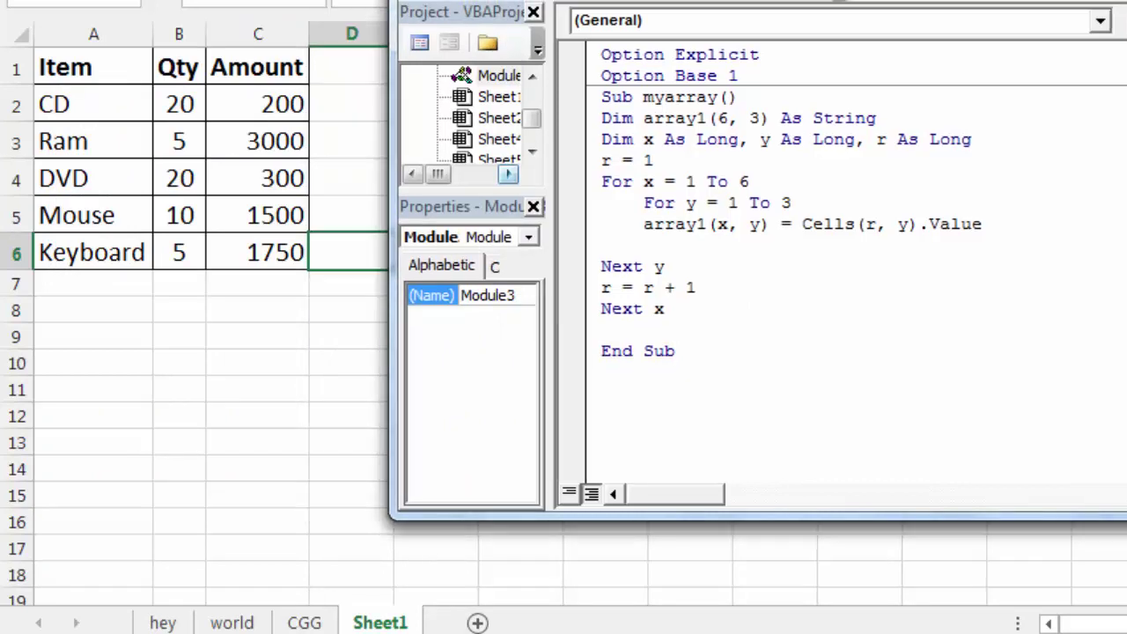
click(766, 130)
click(801, 130)
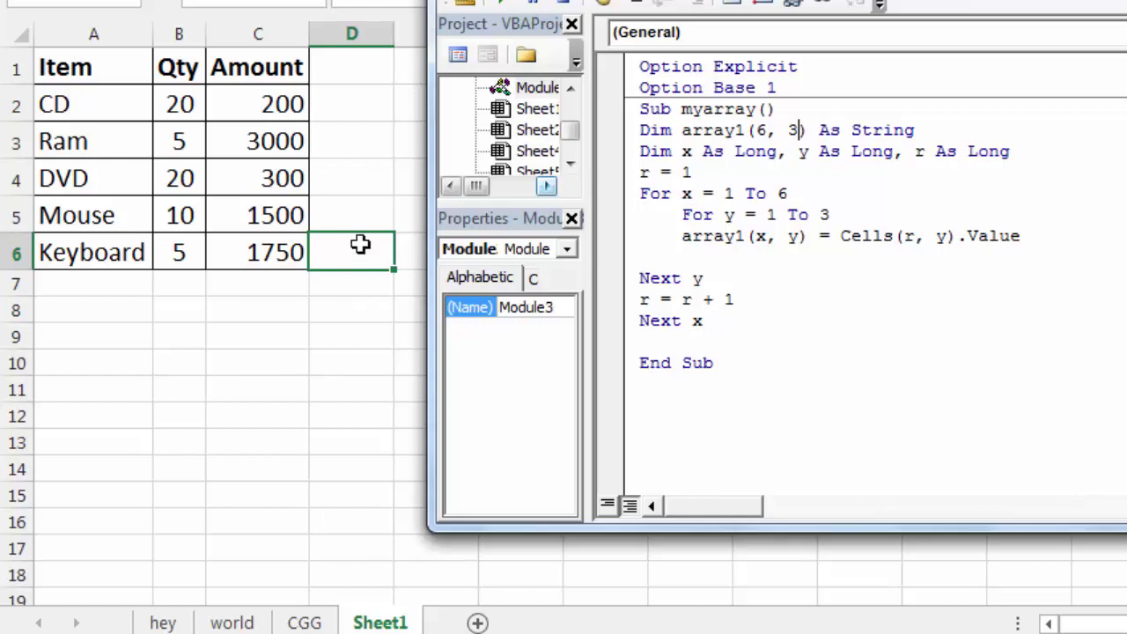
click(792, 193)
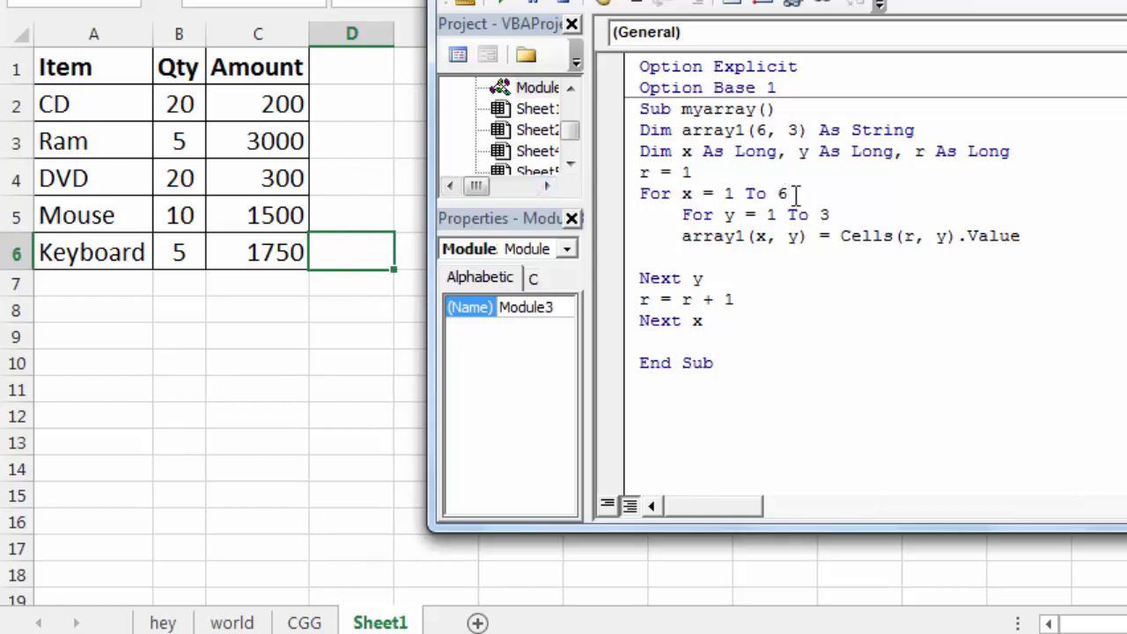